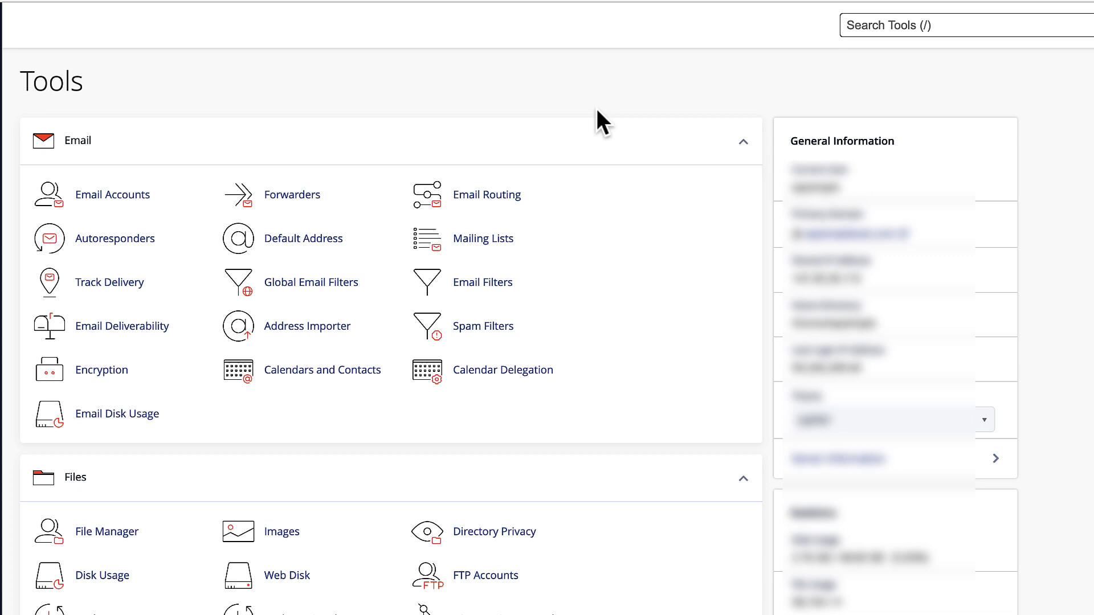
- Find and open the FTP Accounts tool, and open the password change for the existing FTP account
{"action": "key", "text": "slash"}
{"action": "type", "text": "ftp"}
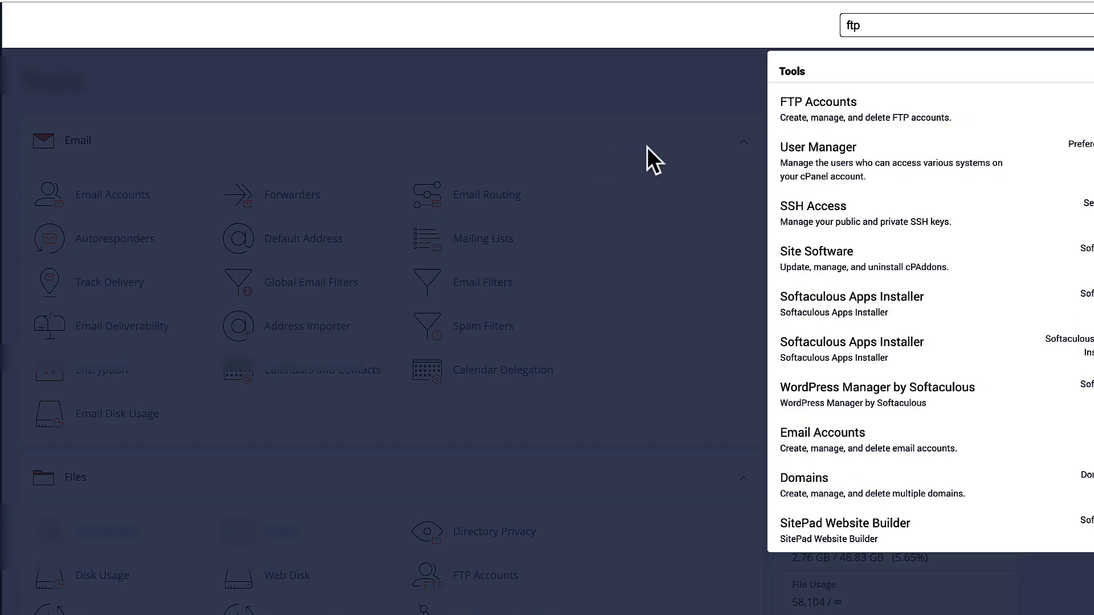
{"action": "left_click", "coordinate": [813, 106]}
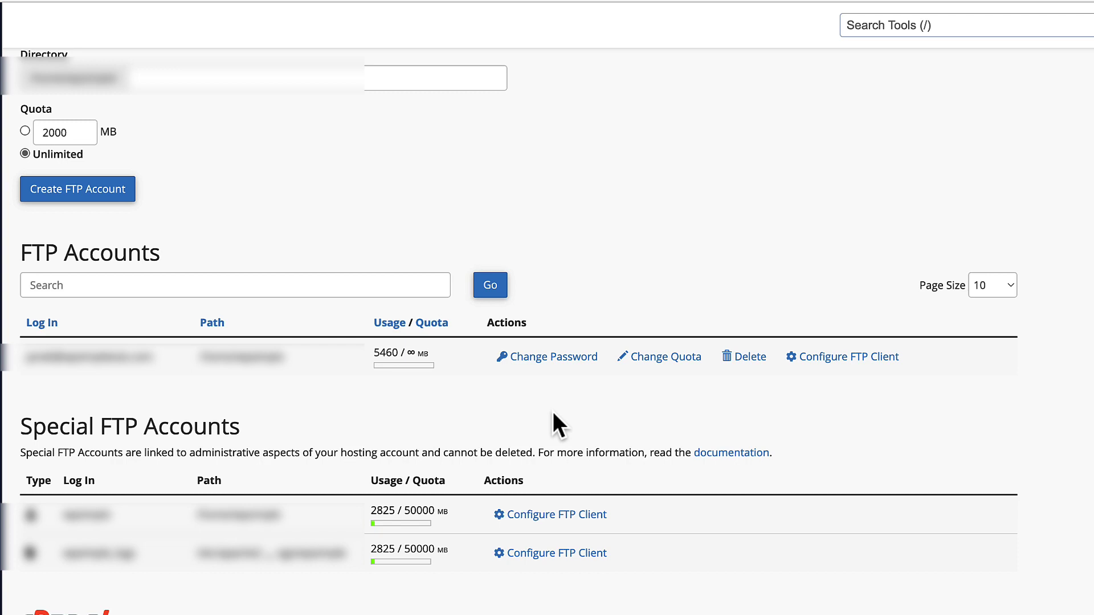
{"action": "left_click", "coordinate": [549, 358]}
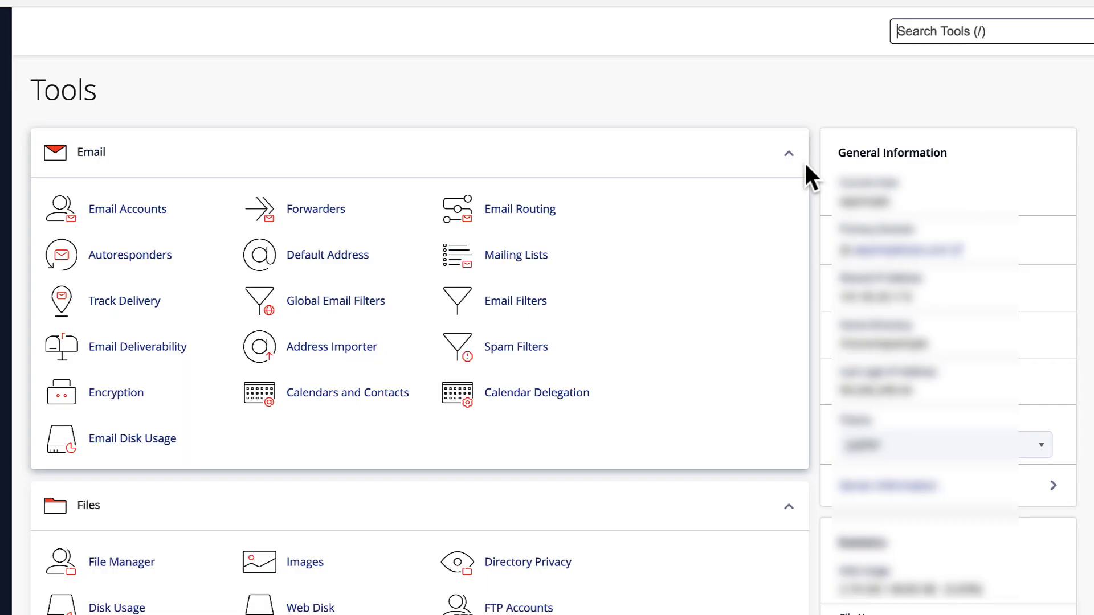
- Search the tools for "immu" and open the Imunify360 malware scanner
{"action": "type", "text": "immu"}
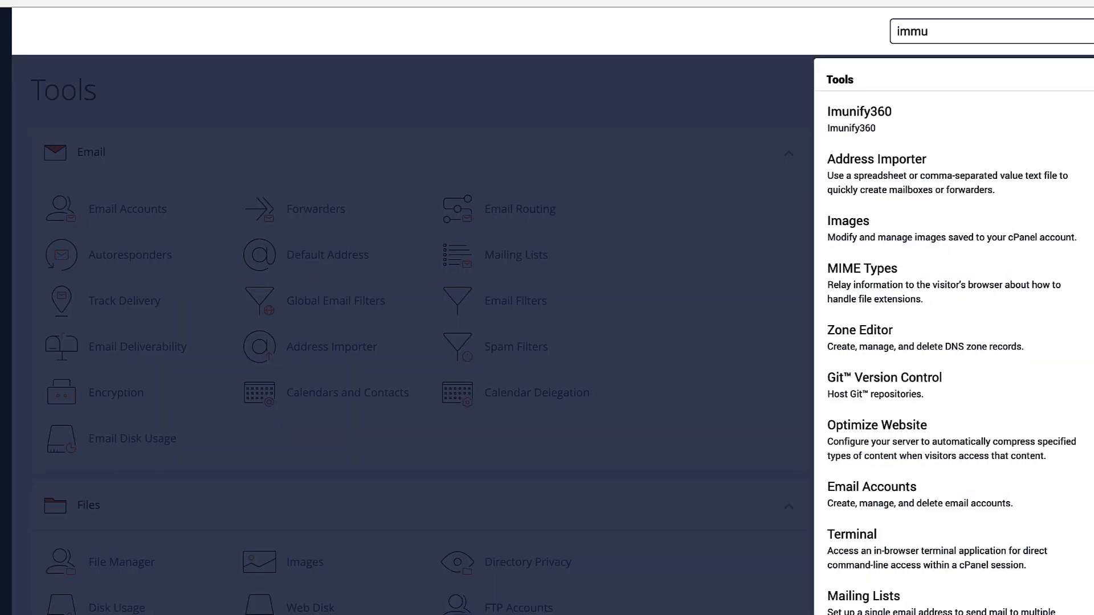
{"action": "left_click", "coordinate": [845, 127]}
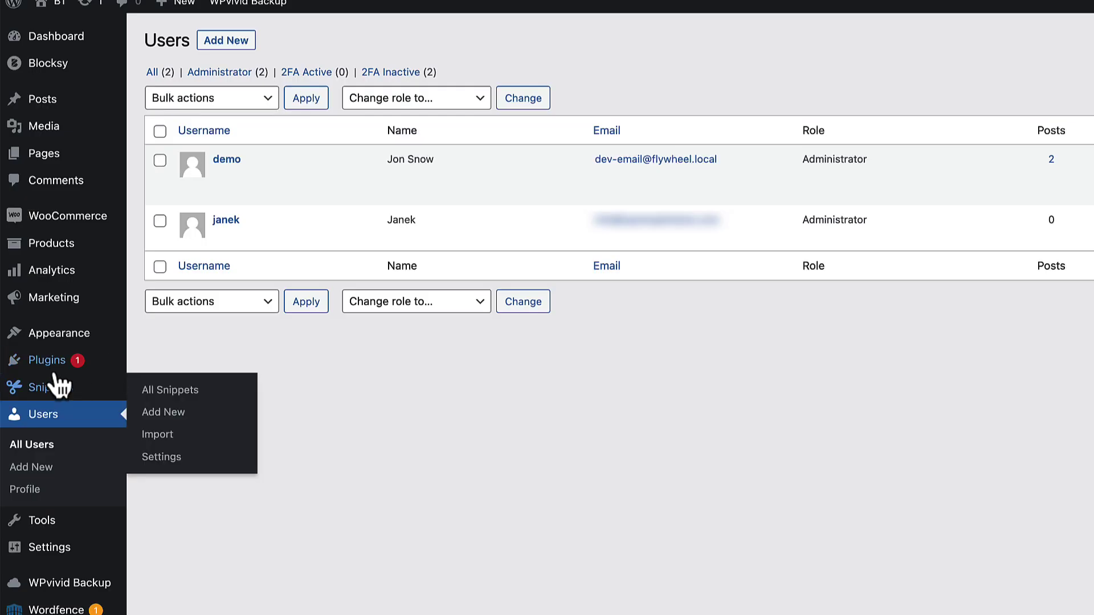
- Switch to the WordPress admin, open the plugin installer at Wordfence, and start a new scan from Wordfence's Scan page
{"action": "mouse_move", "coordinate": [50, 365]}
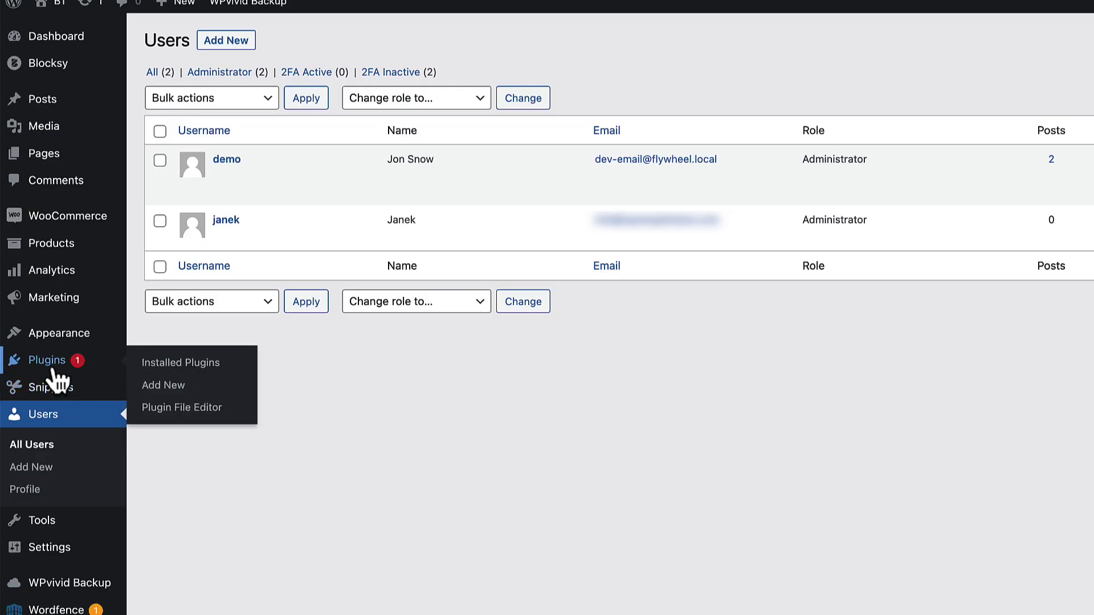
{"action": "left_click", "coordinate": [167, 388]}
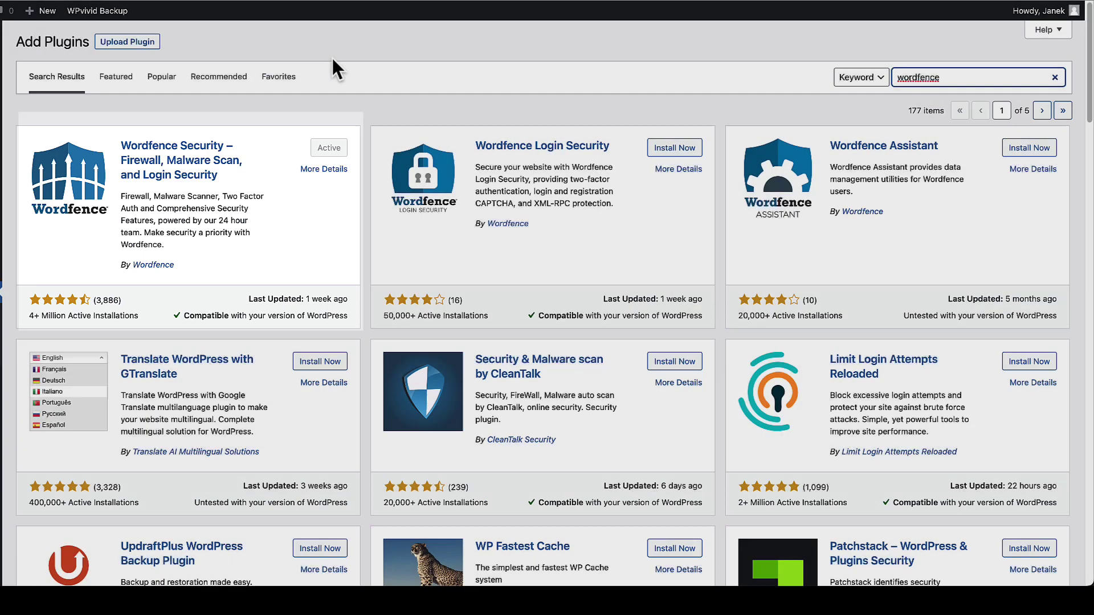
{"action": "mouse_move", "coordinate": [50, 543]}
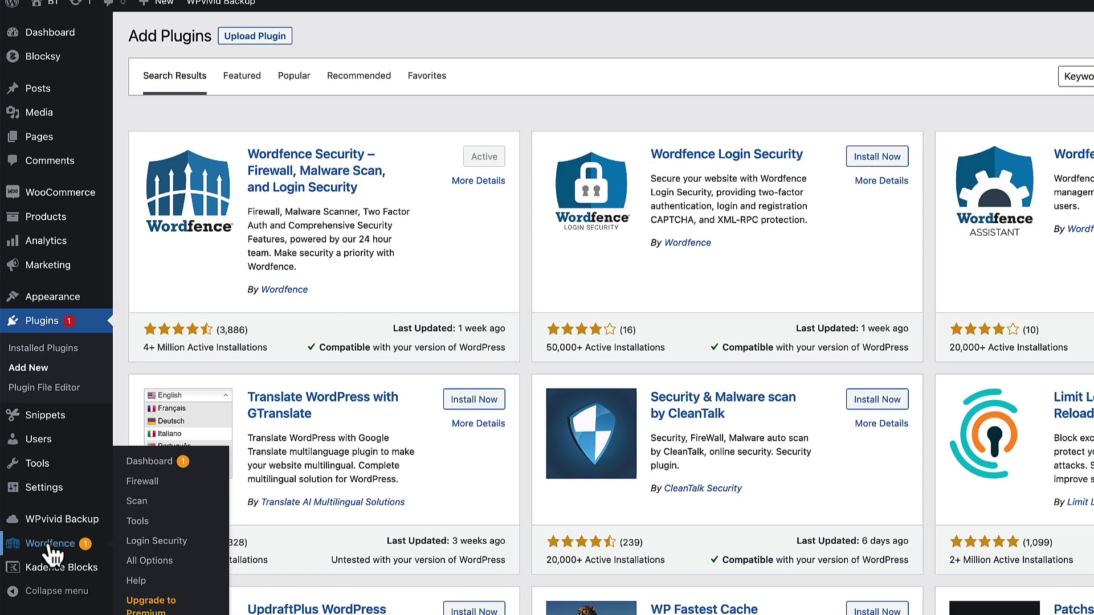
{"action": "left_click", "coordinate": [135, 503]}
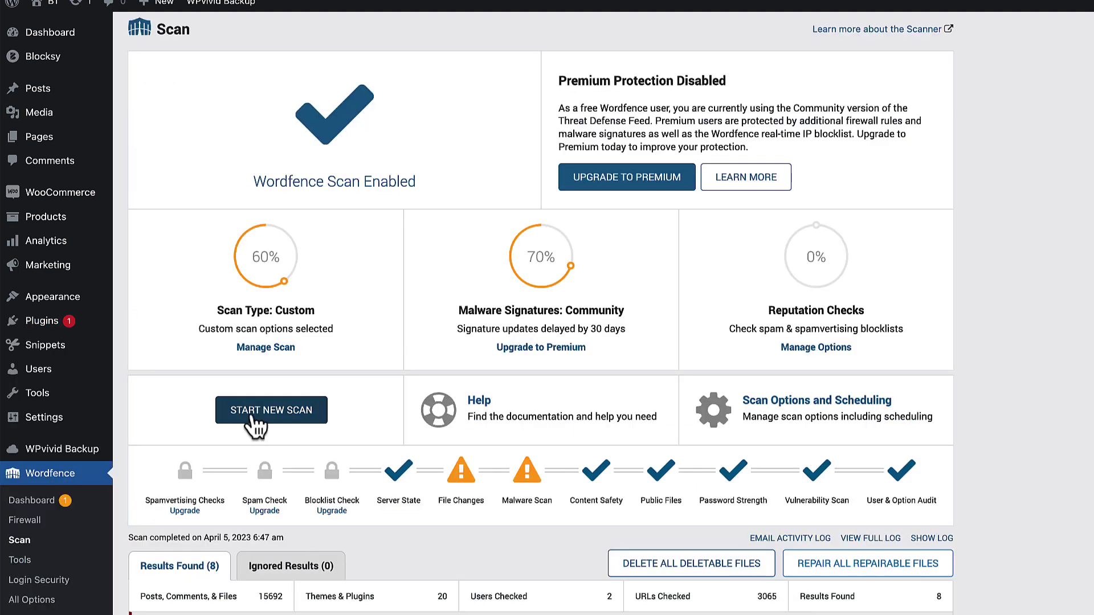
{"action": "left_click", "coordinate": [254, 418]}
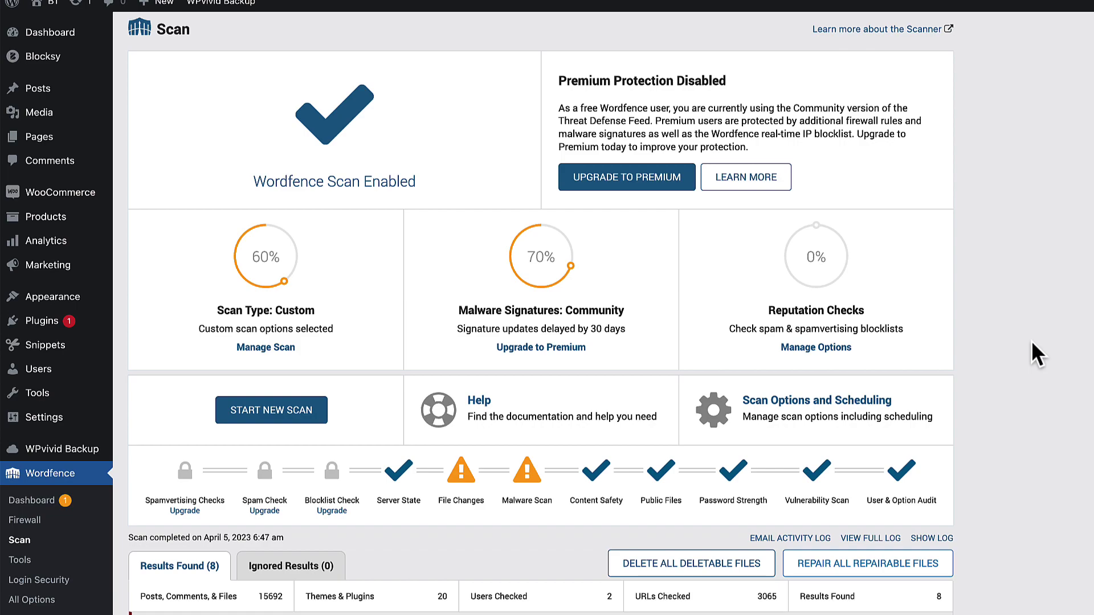
- Examine the scan results, open the flagged wp-content/themes/index.php file from its details, and highlight the suspicious PHP code in it
{"action": "scroll", "coordinate": [1031, 342], "scroll_direction": "down", "scroll_amount": 10}
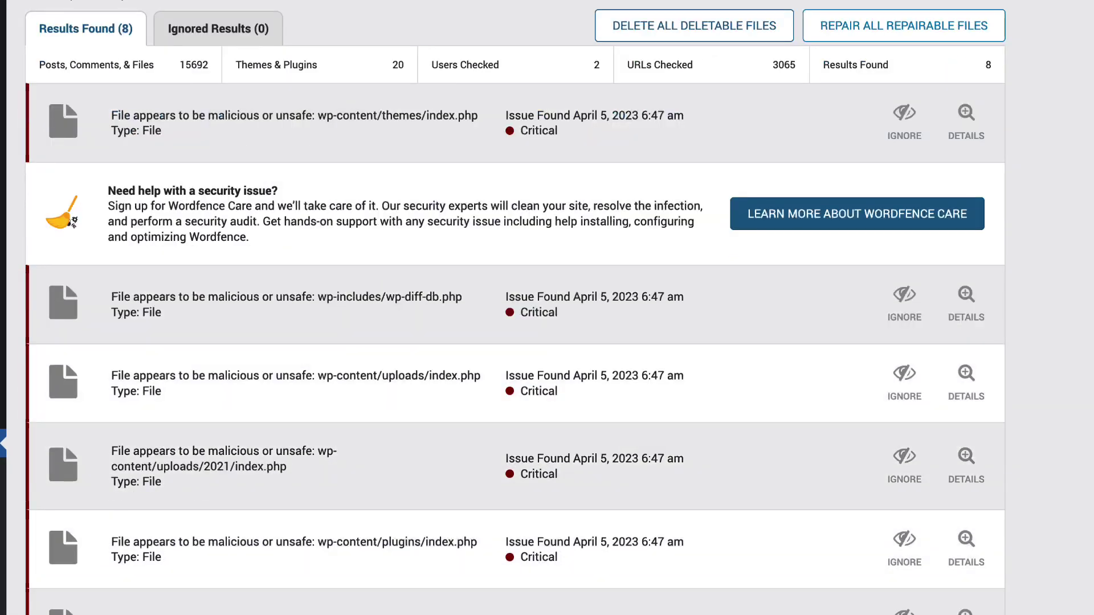
{"action": "scroll", "coordinate": [515, 308], "scroll_direction": "down", "scroll_amount": 2}
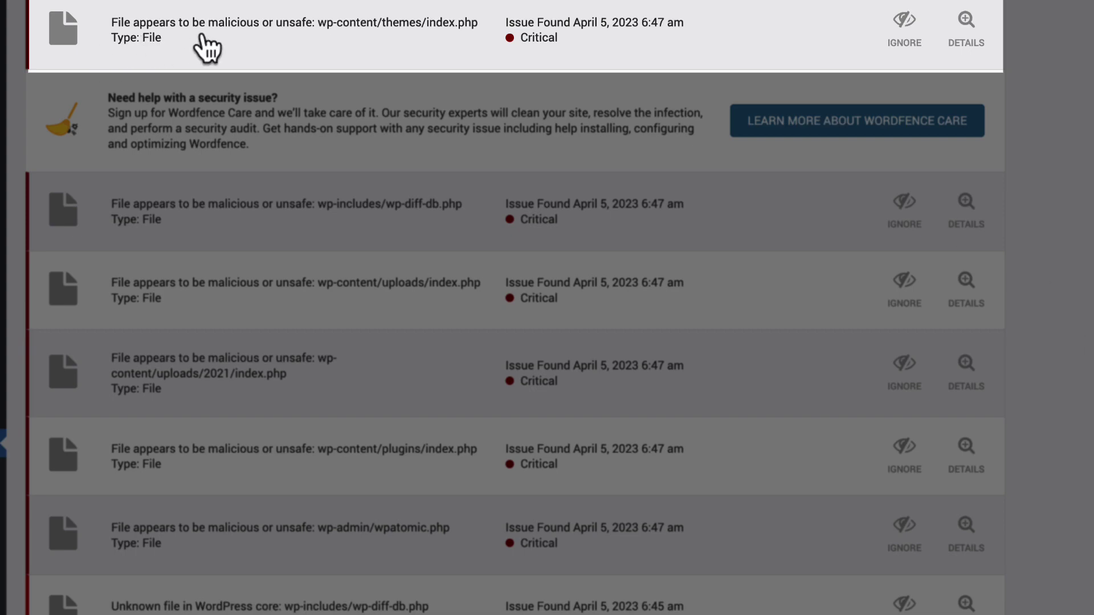
{"action": "scroll", "coordinate": [342, 40], "scroll_direction": "up", "scroll_amount": 1}
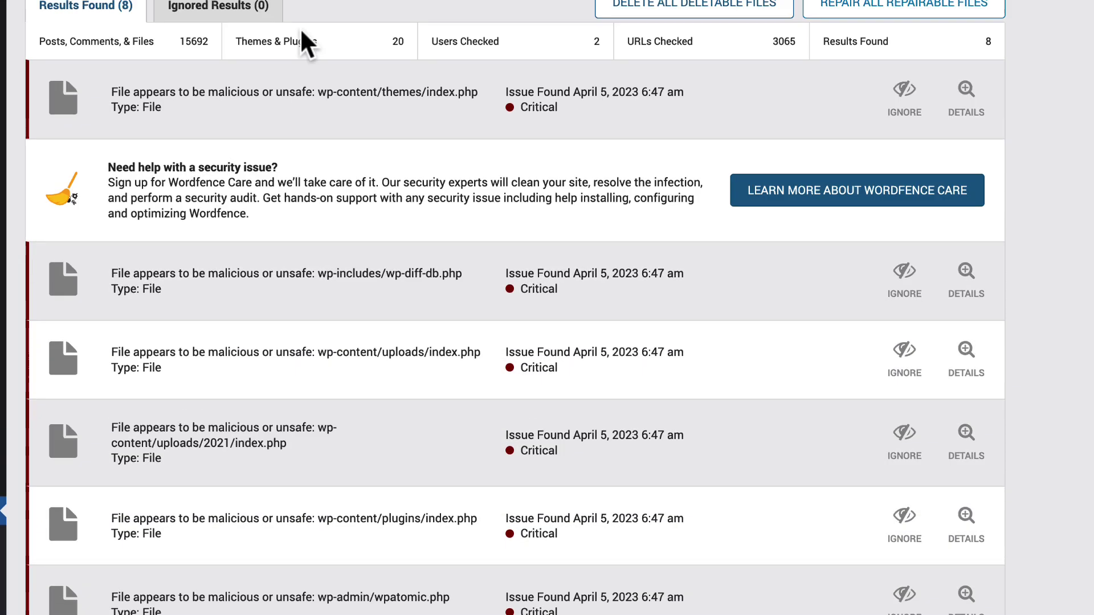
{"action": "scroll", "coordinate": [303, 33], "scroll_direction": "up", "scroll_amount": 1}
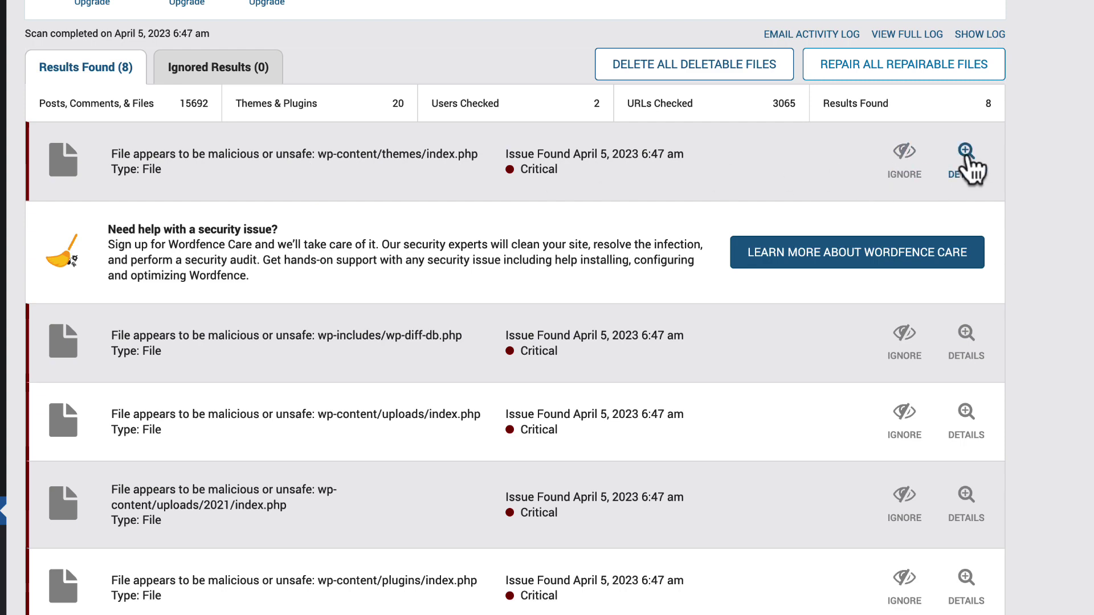
{"action": "left_click", "coordinate": [968, 163]}
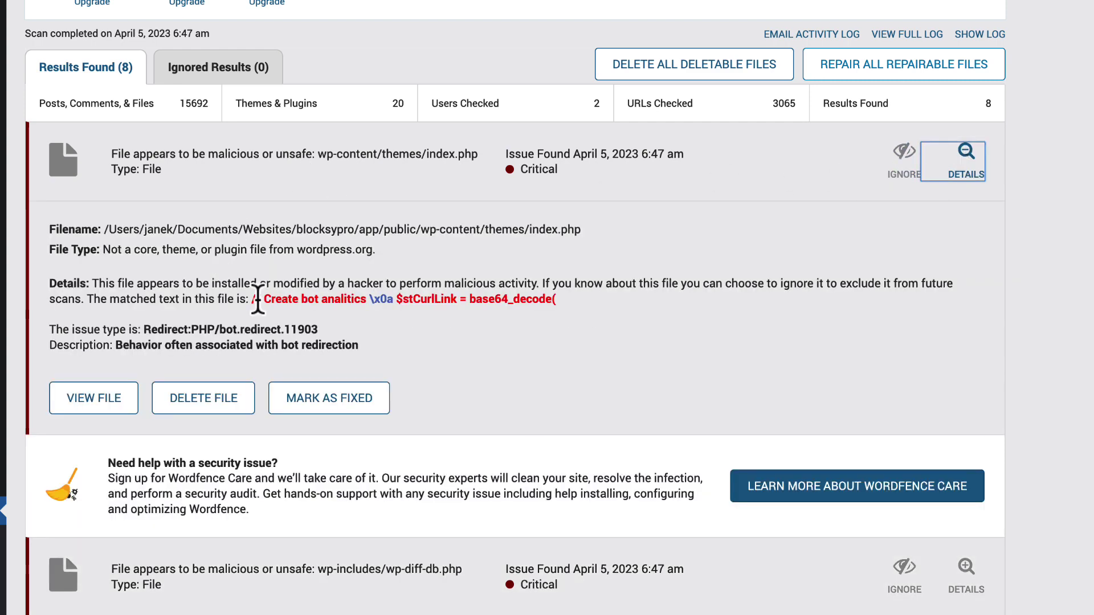
{"action": "left_click", "coordinate": [94, 398]}
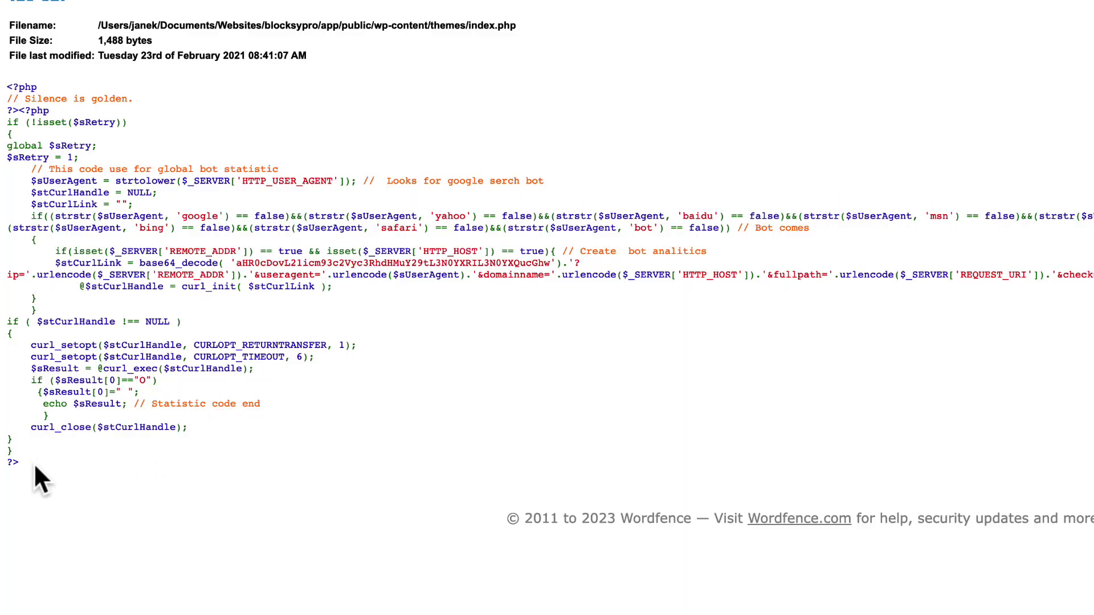
{"action": "left_click_drag", "start_coordinate": [20, 463], "coordinate": [5, 121]}
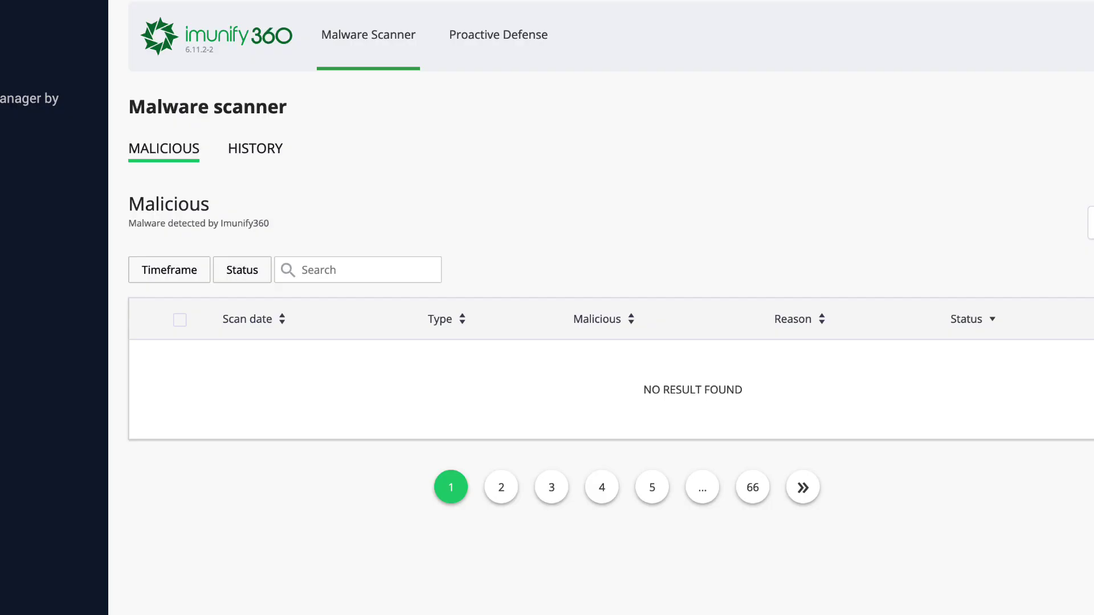
- Switch to cPanel, find and open the File Manager, and enter the website's folder
{"action": "left_click", "coordinate": [886, 22]}
{"action": "type", "text": "file"}
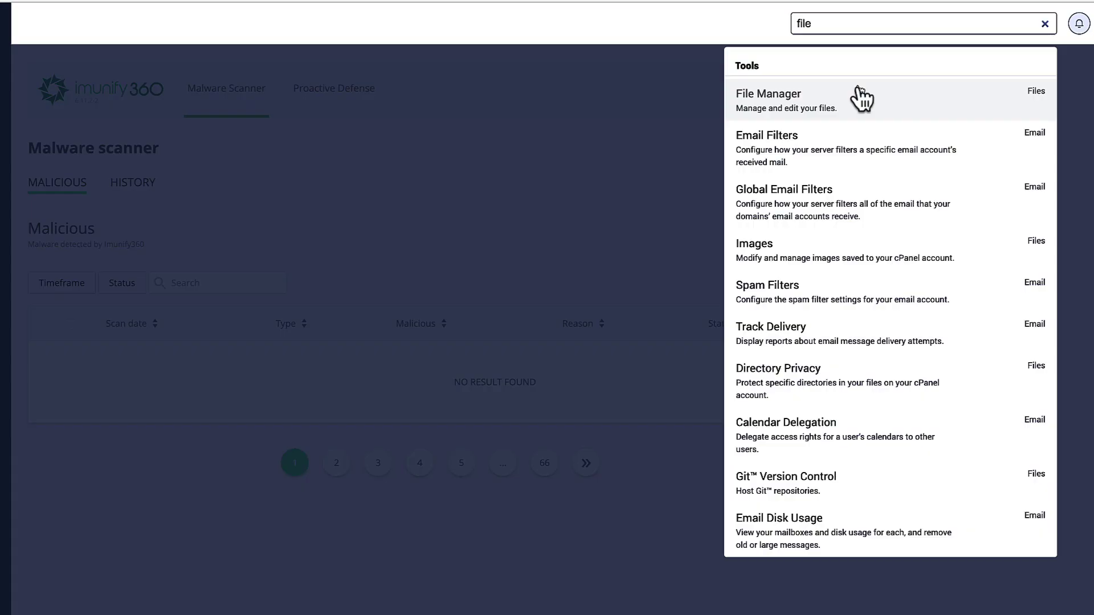
{"action": "left_click", "coordinate": [796, 94]}
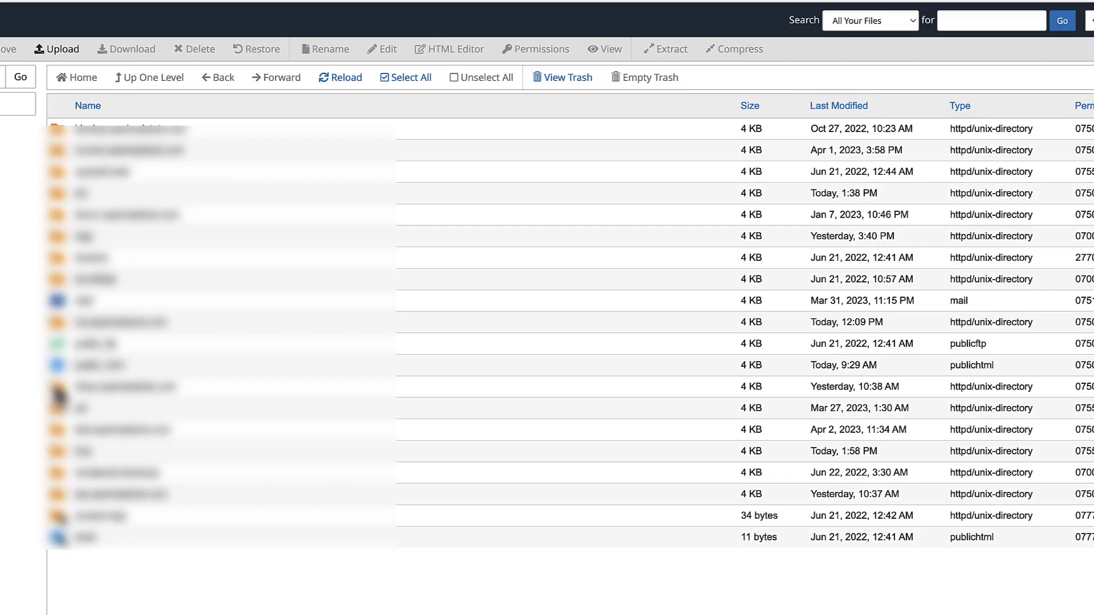
{"action": "double_click", "coordinate": [57, 388]}
- Highlight the wp-admin and wp-includes core folders in turn and look through the loose files in the site's root
{"action": "left_click", "coordinate": [144, 195]}
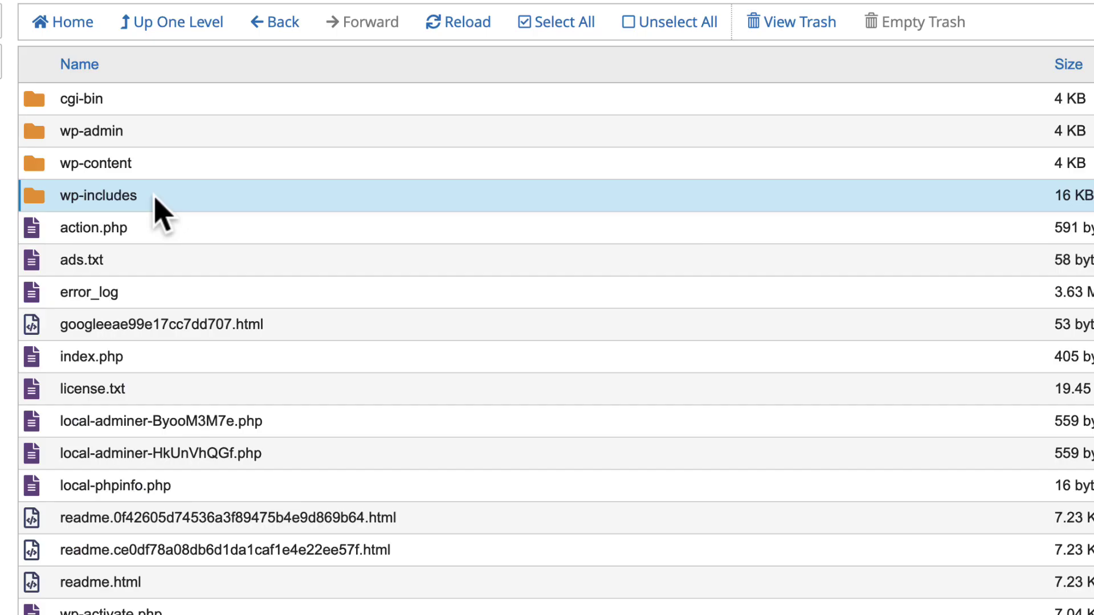
{"action": "left_click", "coordinate": [154, 149]}
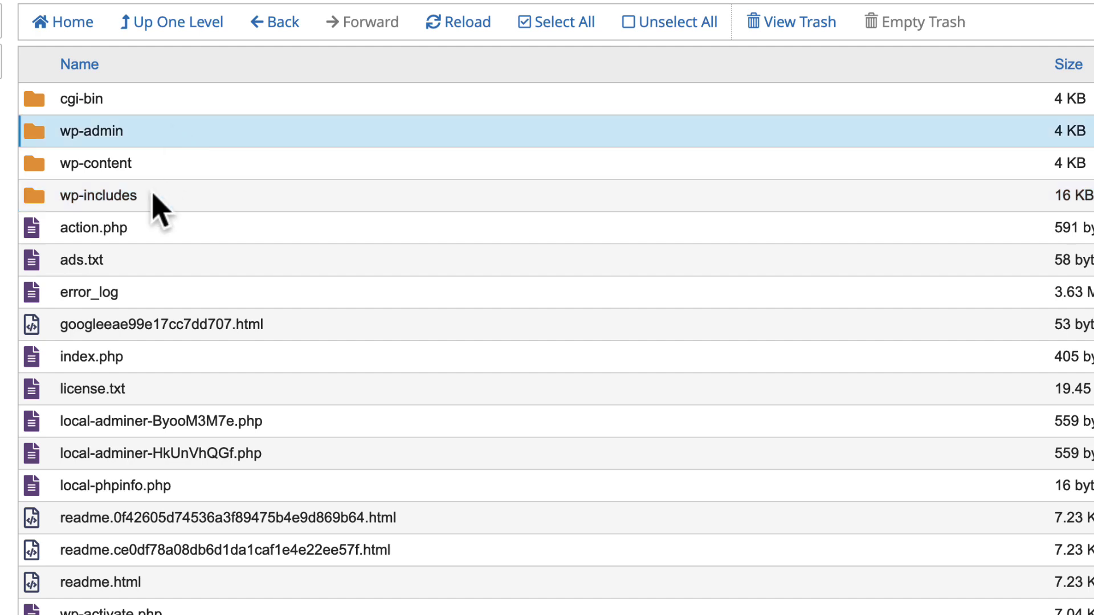
{"action": "left_click", "coordinate": [128, 195]}
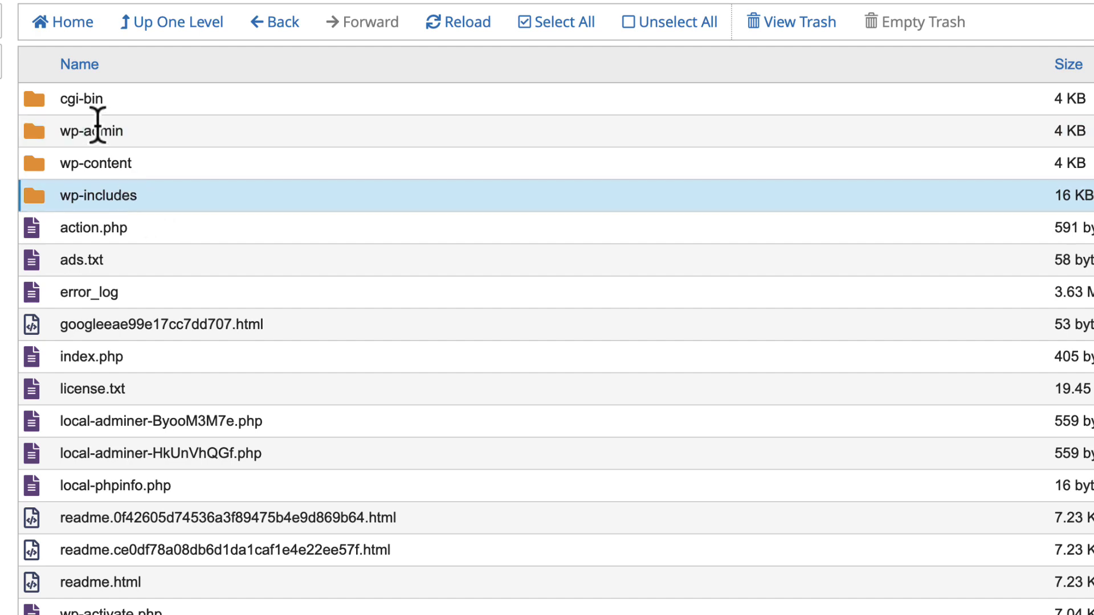
{"action": "left_click", "coordinate": [117, 125]}
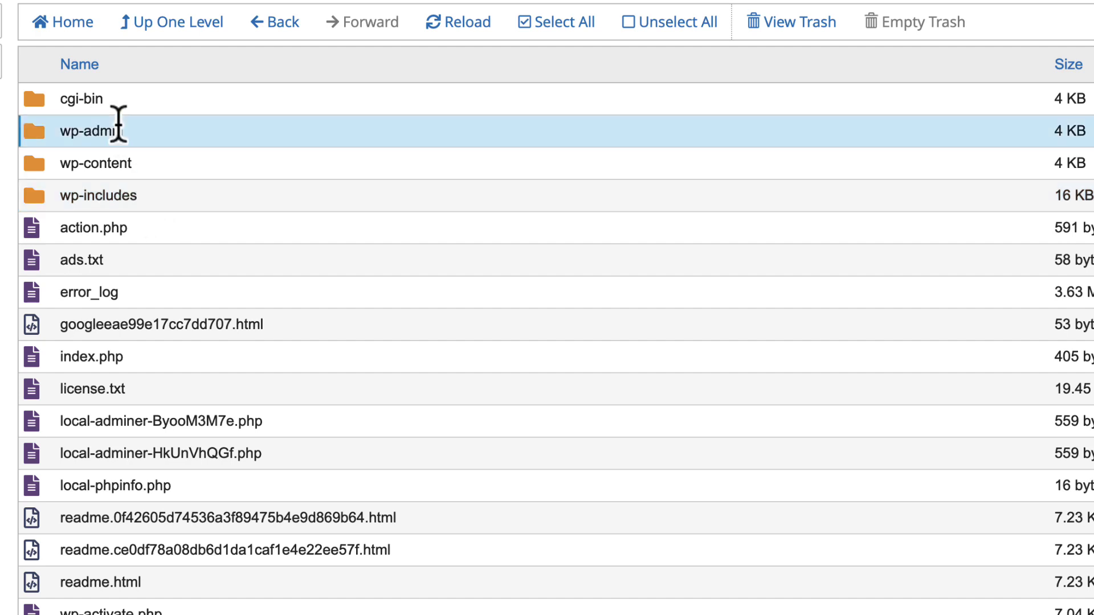
{"action": "left_click", "coordinate": [111, 193]}
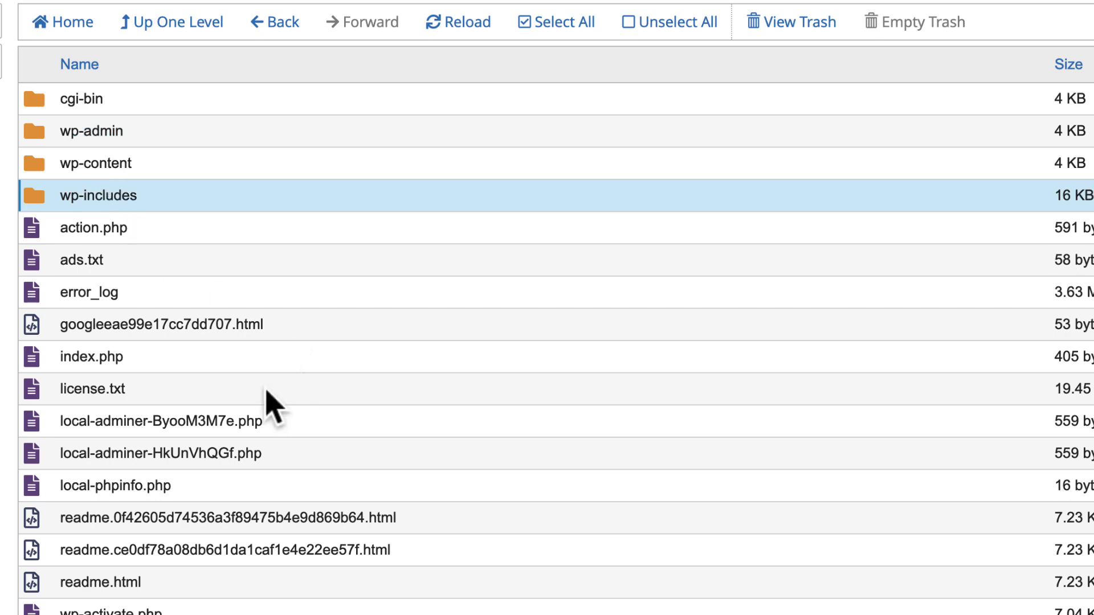
{"action": "scroll", "coordinate": [281, 410], "scroll_direction": "down", "scroll_amount": 5}
{"action": "scroll", "coordinate": [288, 424], "scroll_direction": "up", "scroll_amount": 5}
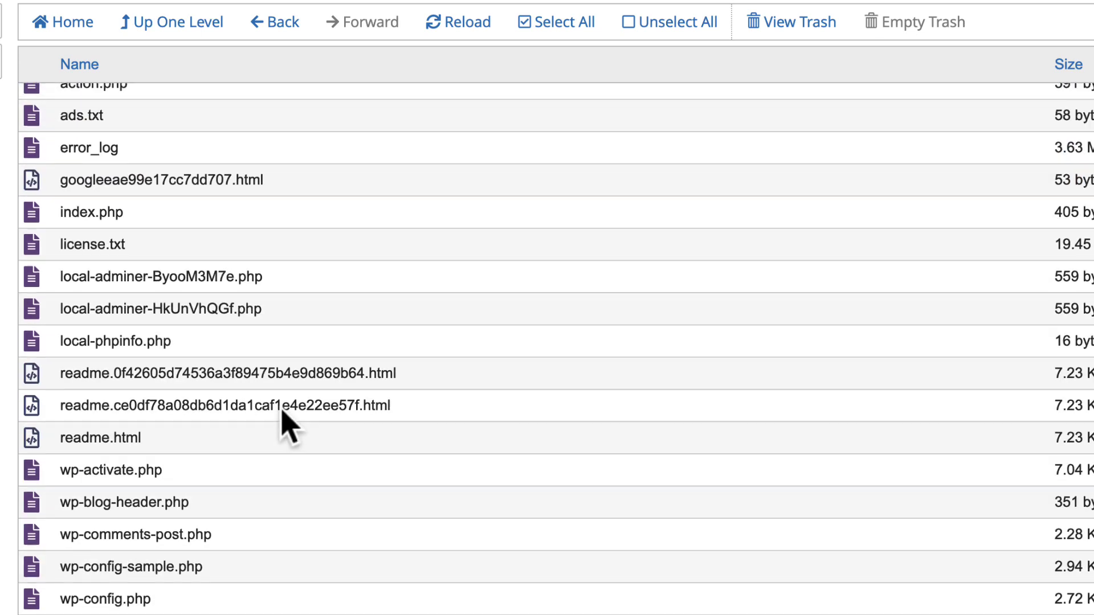
- Select the root files from action.php through xmlrpc.php, and single out wp-config.php on its own
{"action": "left_click", "coordinate": [153, 231]}
{"action": "scroll", "coordinate": [188, 558], "scroll_direction": "down", "scroll_amount": 5}
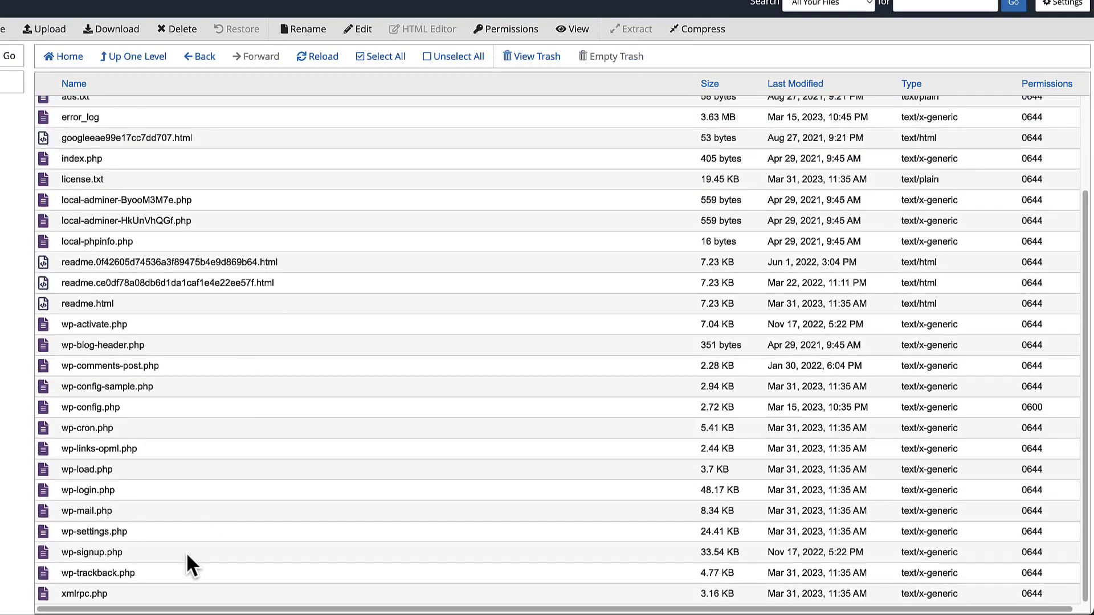
{"action": "left_click", "coordinate": [151, 595], "text": "shift"}
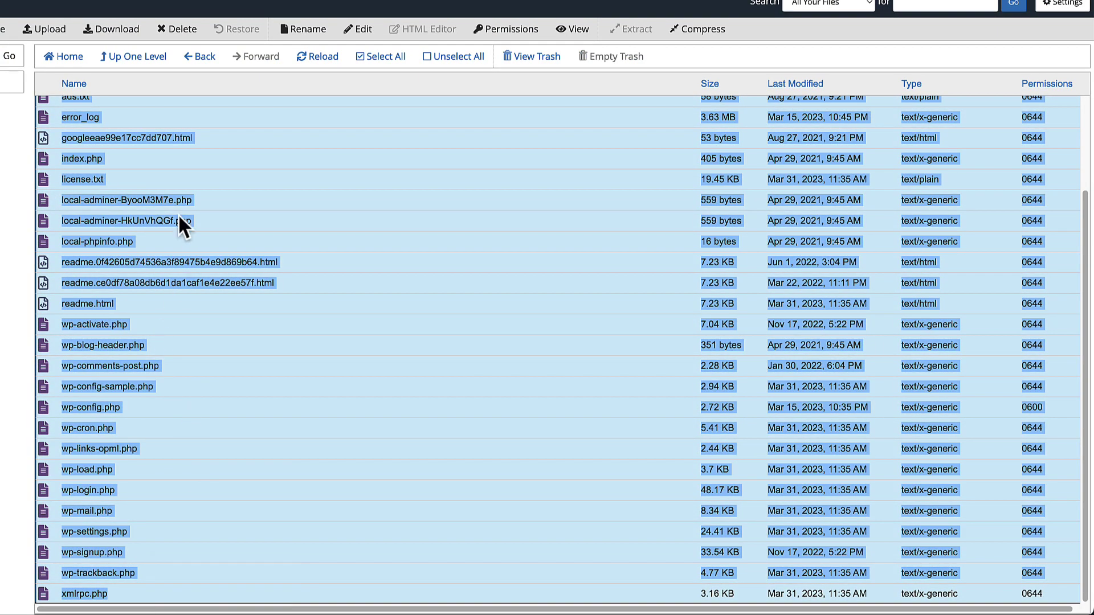
{"action": "left_click", "coordinate": [164, 409]}
{"action": "left_click", "coordinate": [143, 424]}
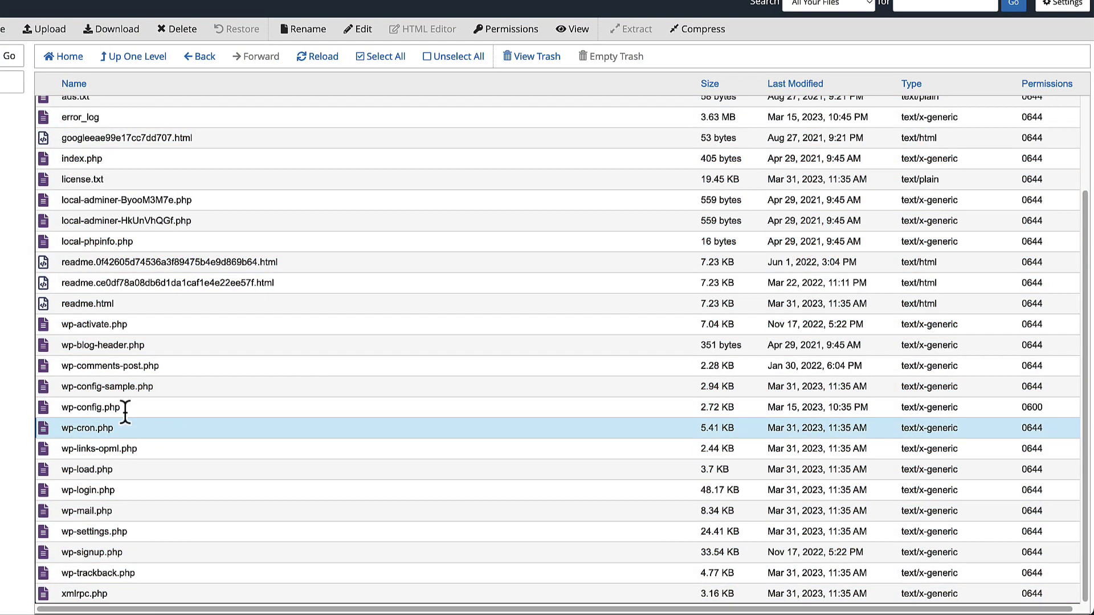
{"action": "left_click", "coordinate": [144, 411]}
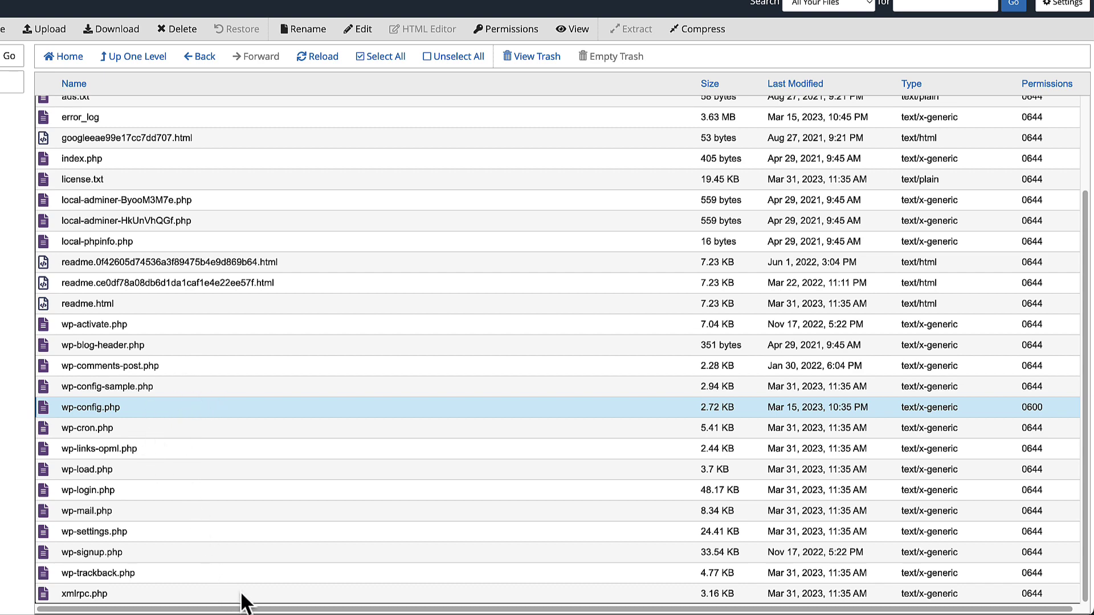
- Select all root files except wp-config.php, plus the wp-admin and wp-includes folders, leaving wp-content and cgi-bin unselected
{"action": "left_click_drag", "start_coordinate": [242, 598], "coordinate": [142, 184]}
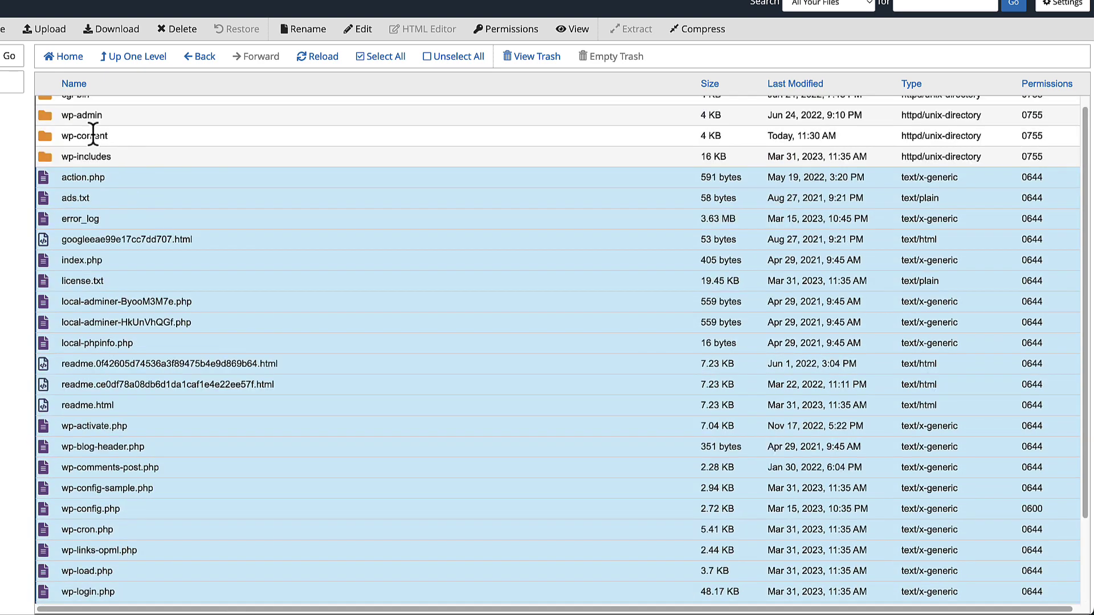
{"action": "left_click", "coordinate": [145, 509], "text": "ctrl"}
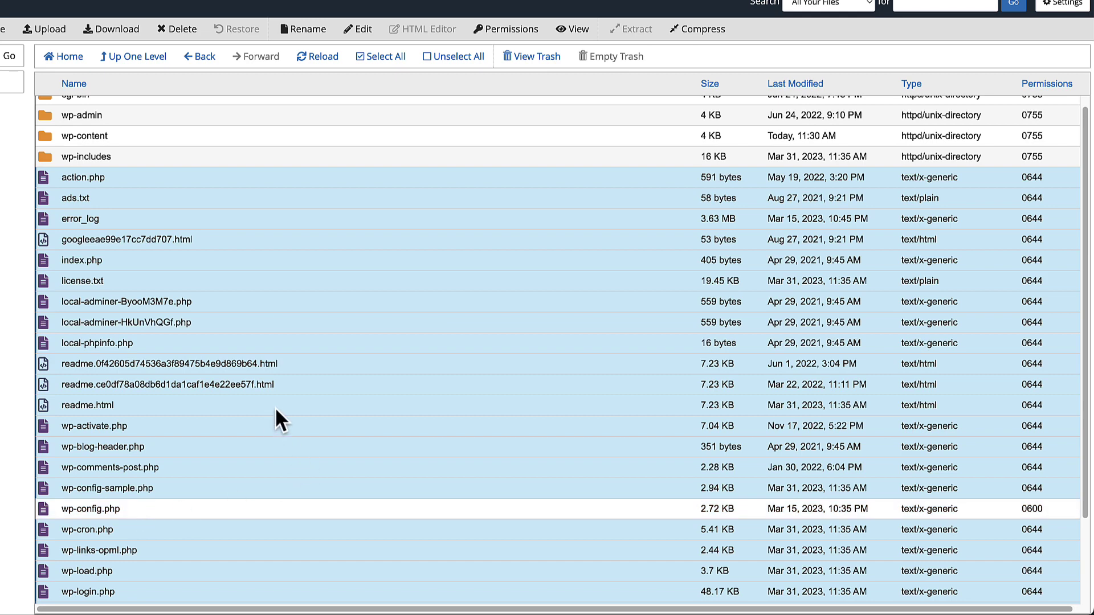
{"action": "scroll", "coordinate": [276, 408], "scroll_direction": "up", "scroll_amount": 1}
{"action": "left_click", "coordinate": [130, 145], "text": "ctrl"}
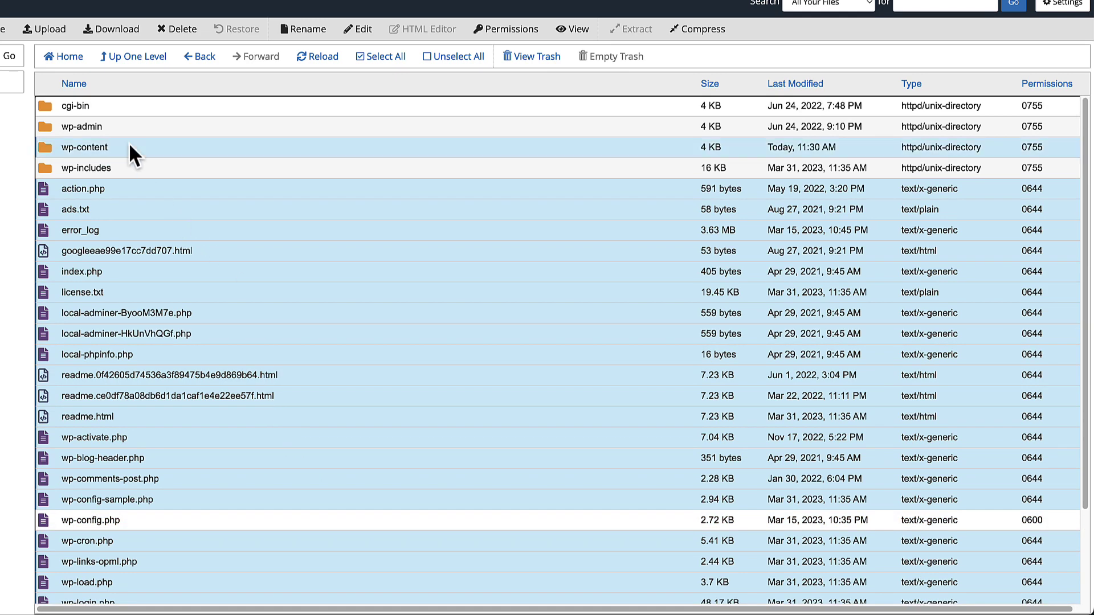
{"action": "left_click", "coordinate": [132, 122], "text": "ctrl"}
{"action": "left_click", "coordinate": [85, 168], "text": "ctrl"}
{"action": "left_click", "coordinate": [74, 148], "text": "ctrl"}
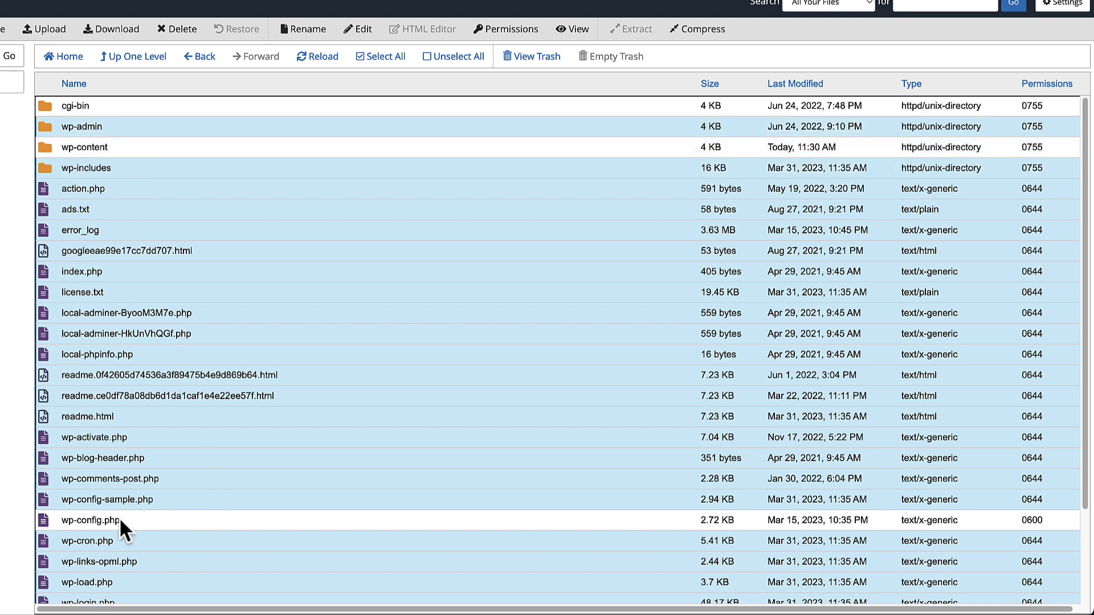
{"action": "scroll", "coordinate": [261, 511], "scroll_direction": "down", "scroll_amount": 2}
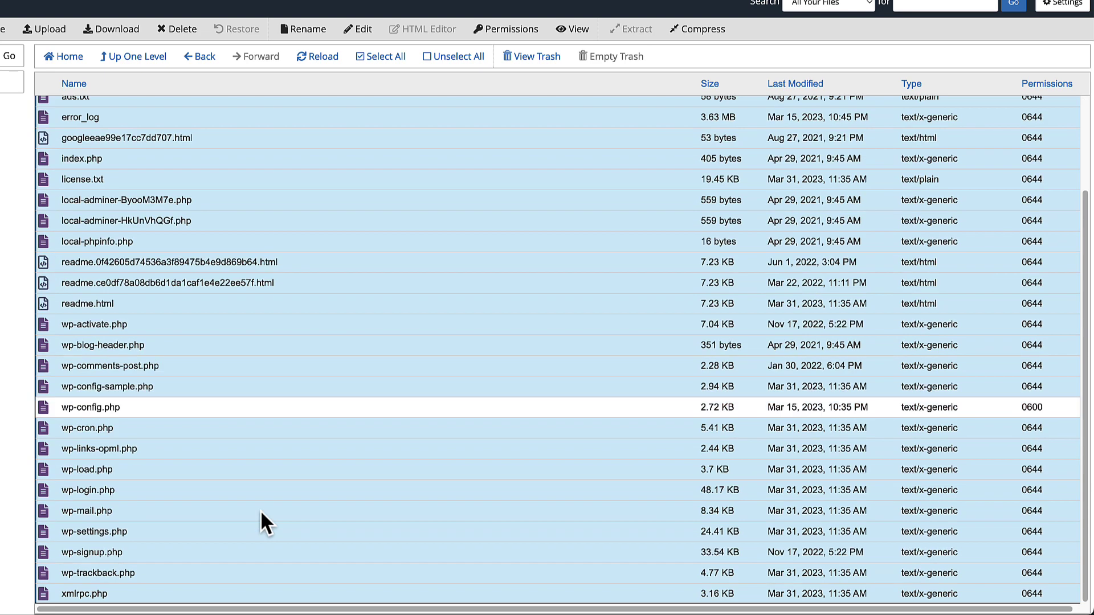
{"action": "scroll", "coordinate": [261, 511], "scroll_direction": "up", "scroll_amount": 2}
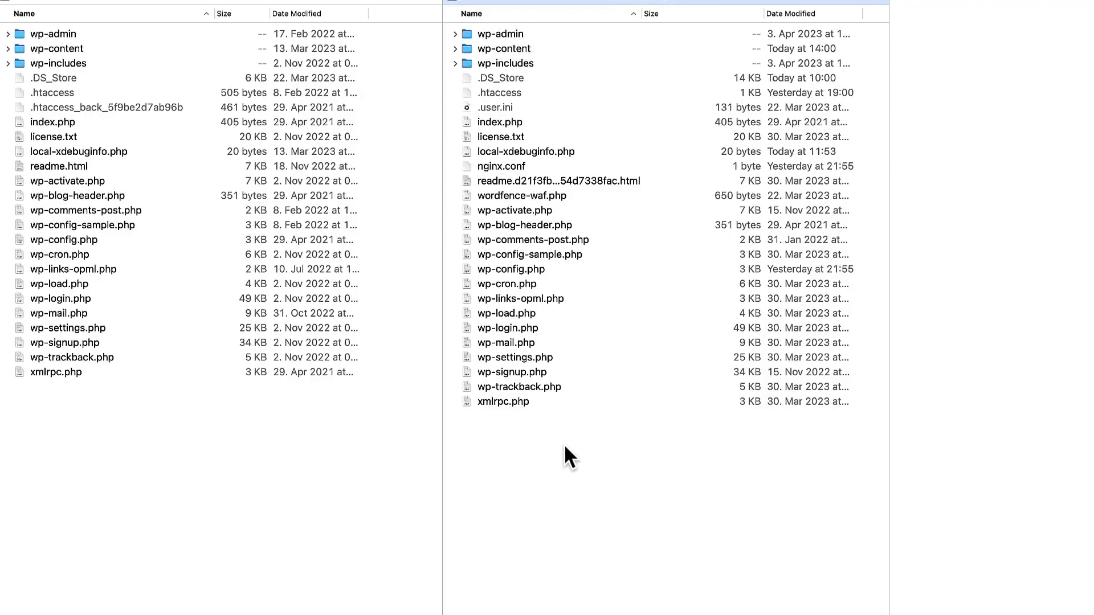
- Delete everything in the hacked site's root folder except the wp-content folder and wp-config.php
{"action": "left_click_drag", "start_coordinate": [564, 444], "coordinate": [511, 36]}
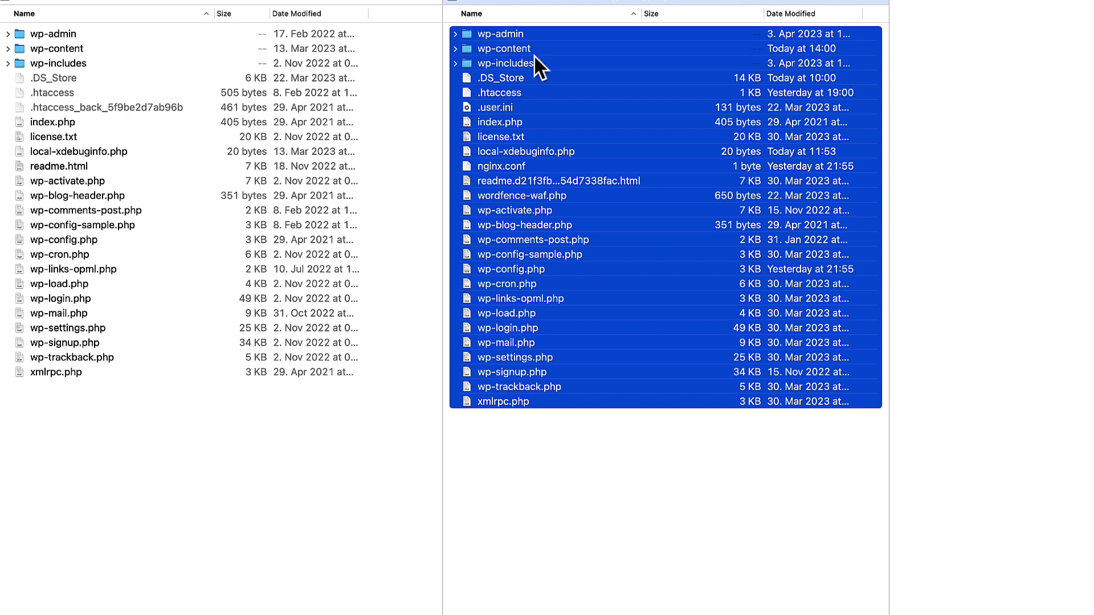
{"action": "left_click", "coordinate": [530, 49], "text": "super"}
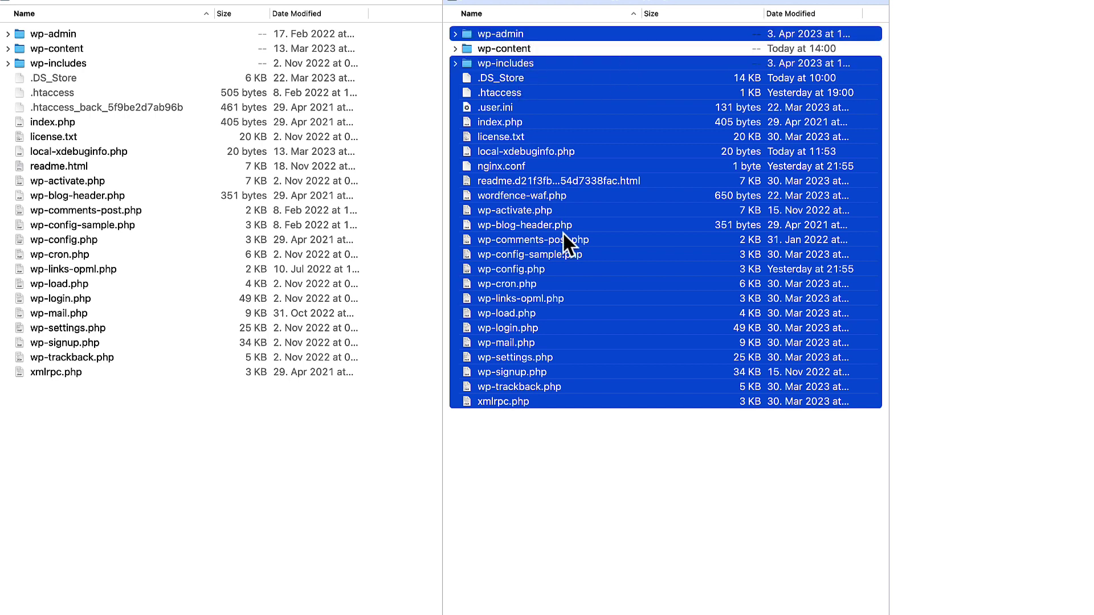
{"action": "left_click", "coordinate": [559, 269], "text": "super"}
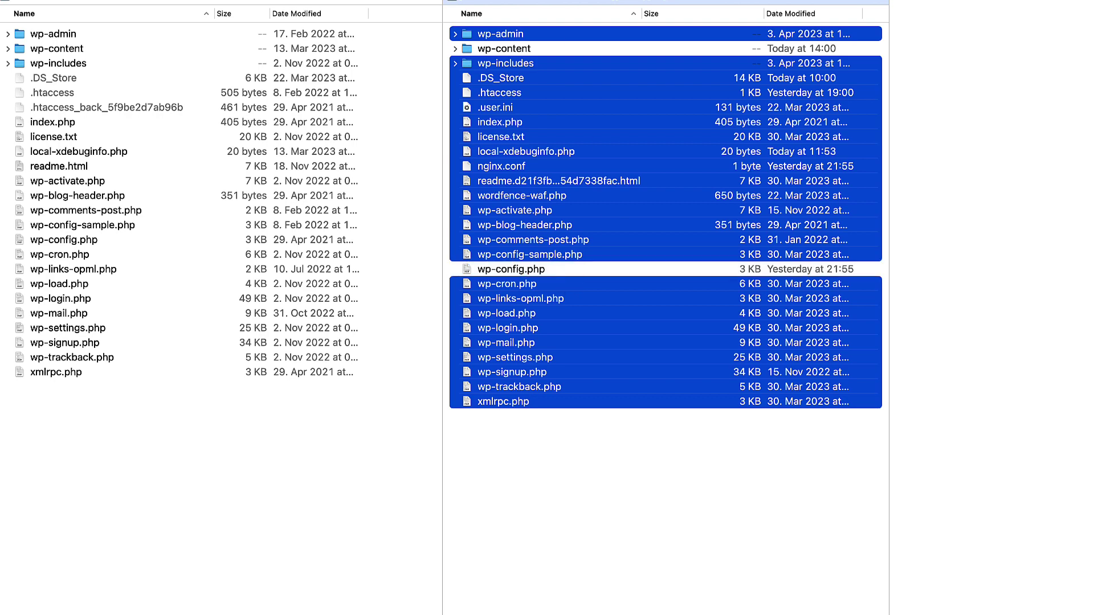
{"action": "key", "text": "super+BackSpace"}
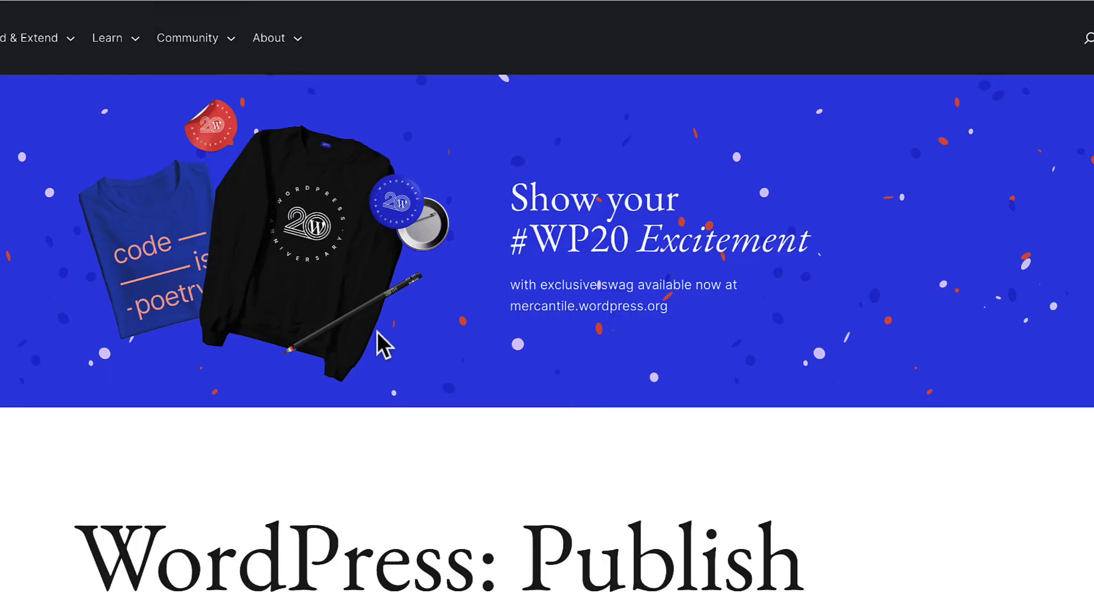
- Download WordPress 6.2 from the official WordPress website and save the zip file to the computer
{"action": "scroll", "coordinate": [284, 307], "scroll_direction": "down", "scroll_amount": 7}
{"action": "left_click", "coordinate": [153, 407]}
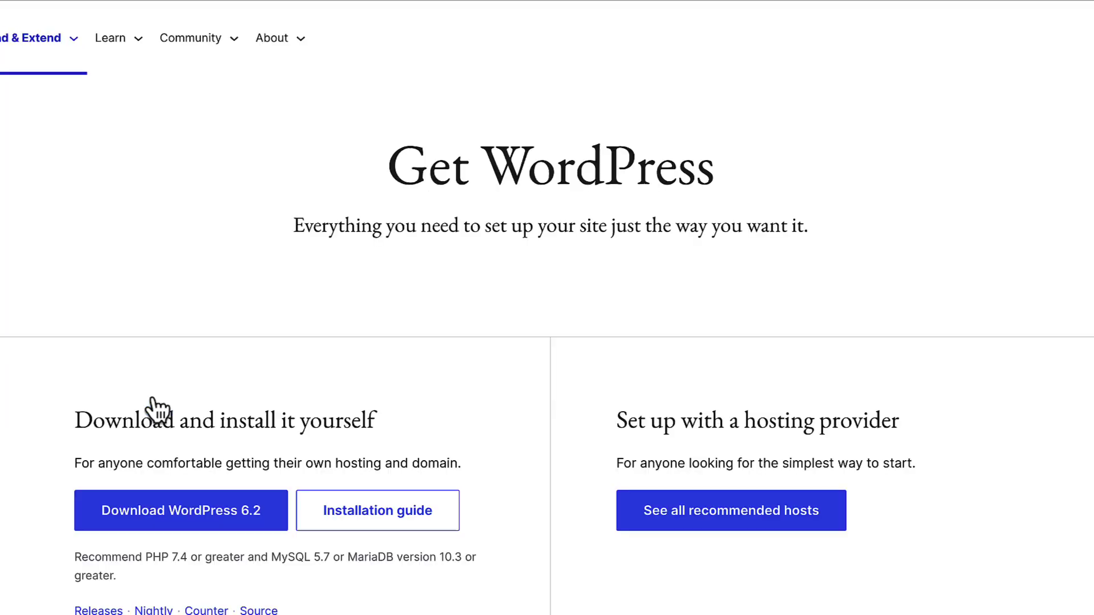
{"action": "left_click", "coordinate": [216, 510]}
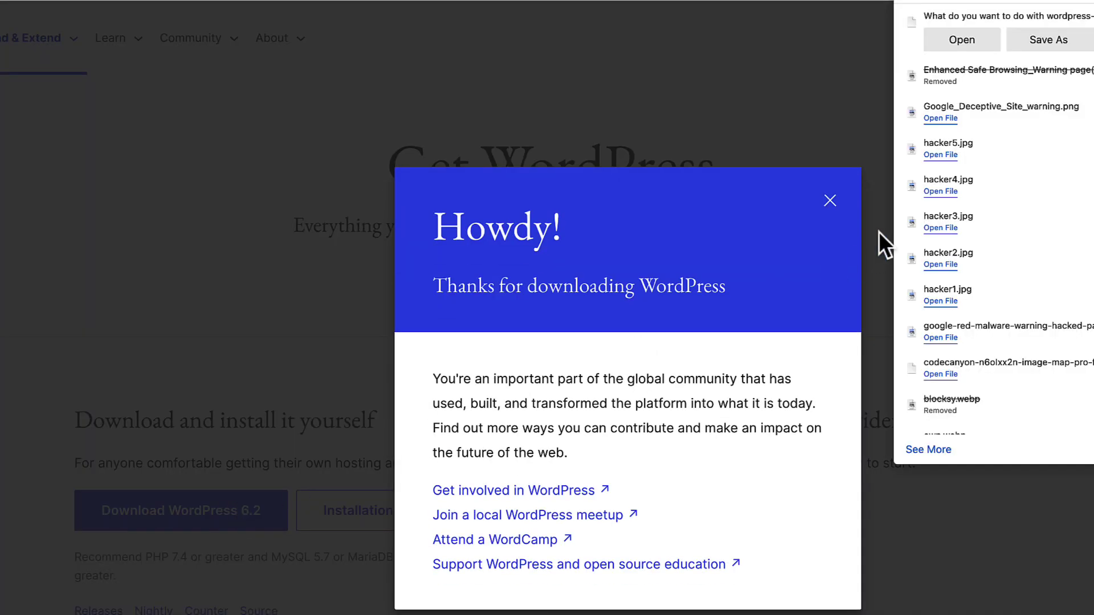
{"action": "left_click", "coordinate": [1047, 48]}
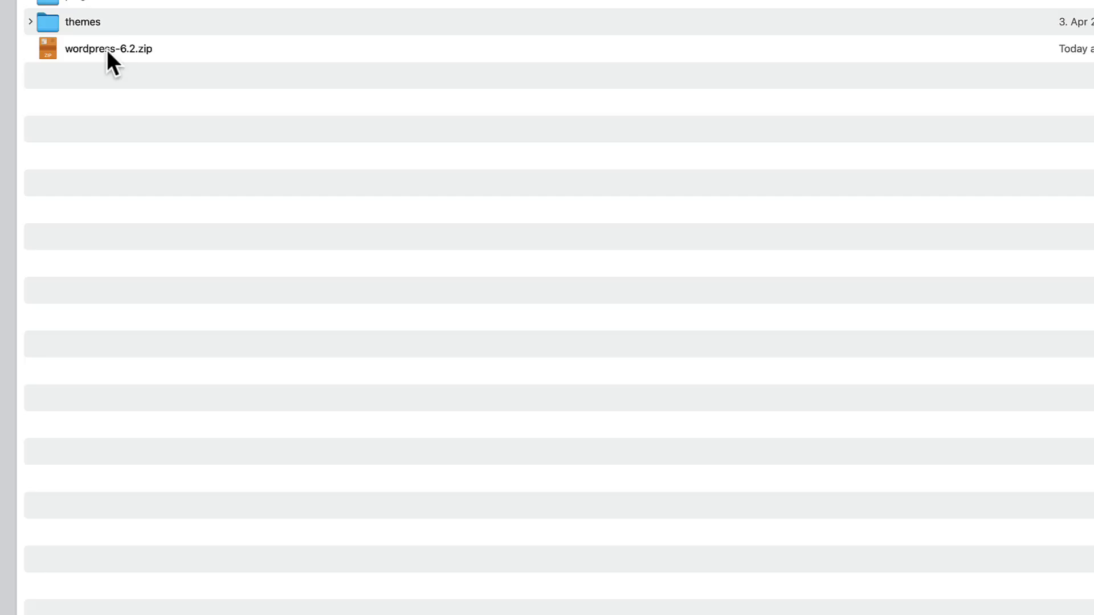
- Extract wordpress-6.2.zip, enter the extracted wordpress folder and delete its wp-content folder
{"action": "double_click", "coordinate": [107, 49]}
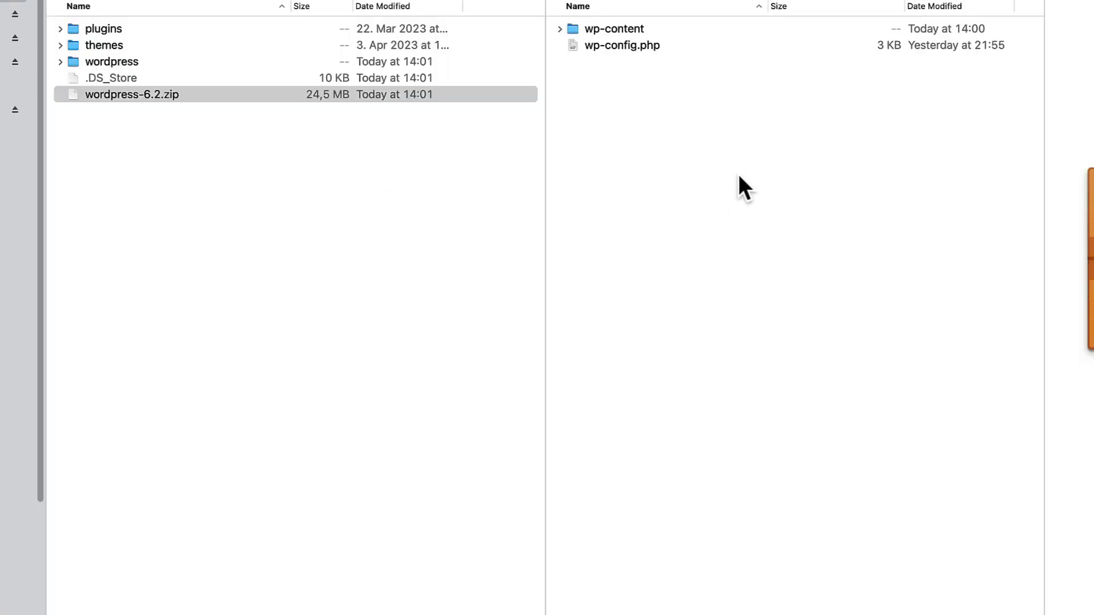
{"action": "double_click", "coordinate": [102, 63]}
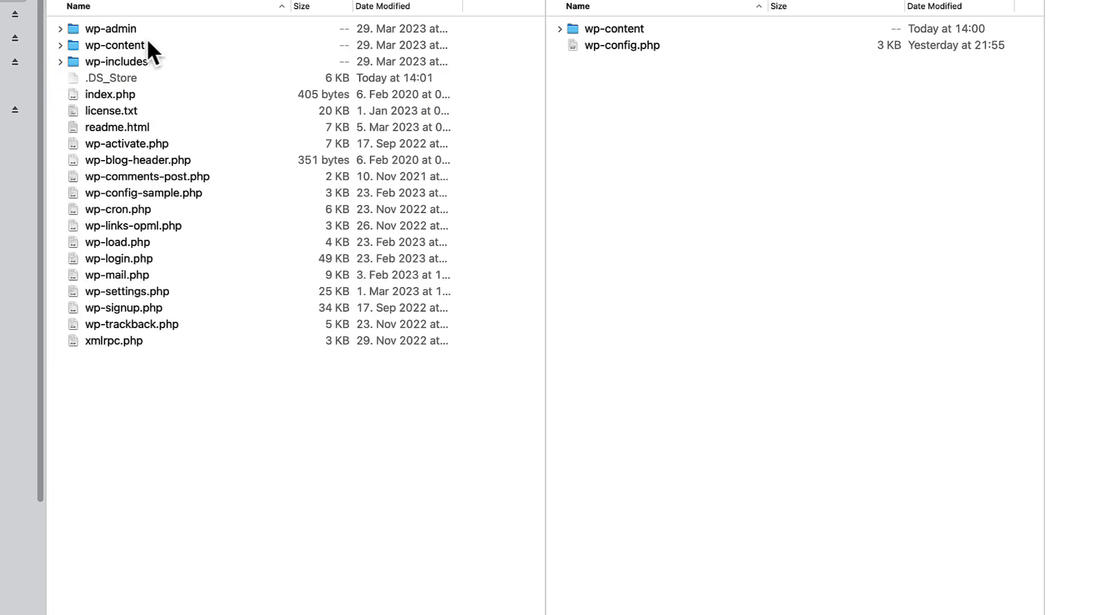
{"action": "left_click", "coordinate": [124, 42]}
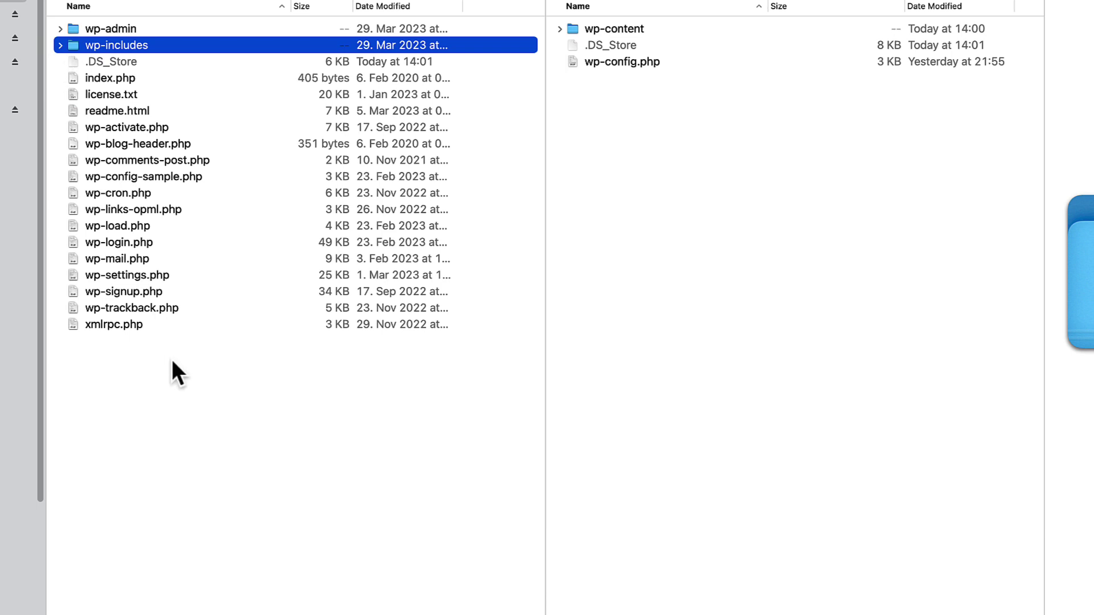
- Copy all remaining fresh WordPress files and folders into the hacked site's root, replacing all duplicates
{"action": "left_click_drag", "start_coordinate": [166, 339], "coordinate": [122, 19]}
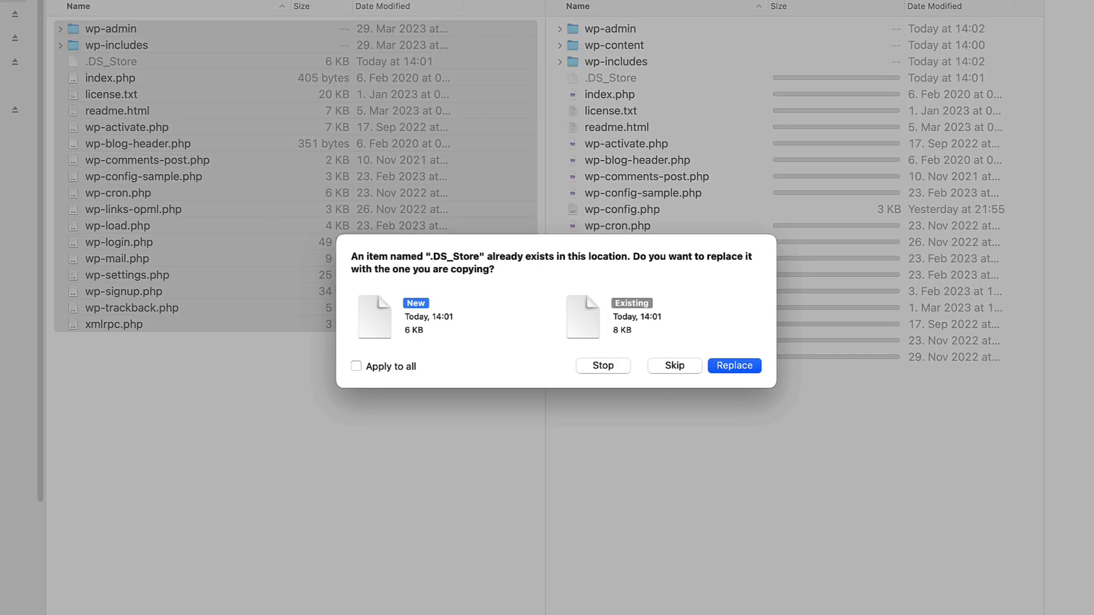
{"action": "left_click", "coordinate": [395, 368]}
{"action": "left_click", "coordinate": [741, 364]}
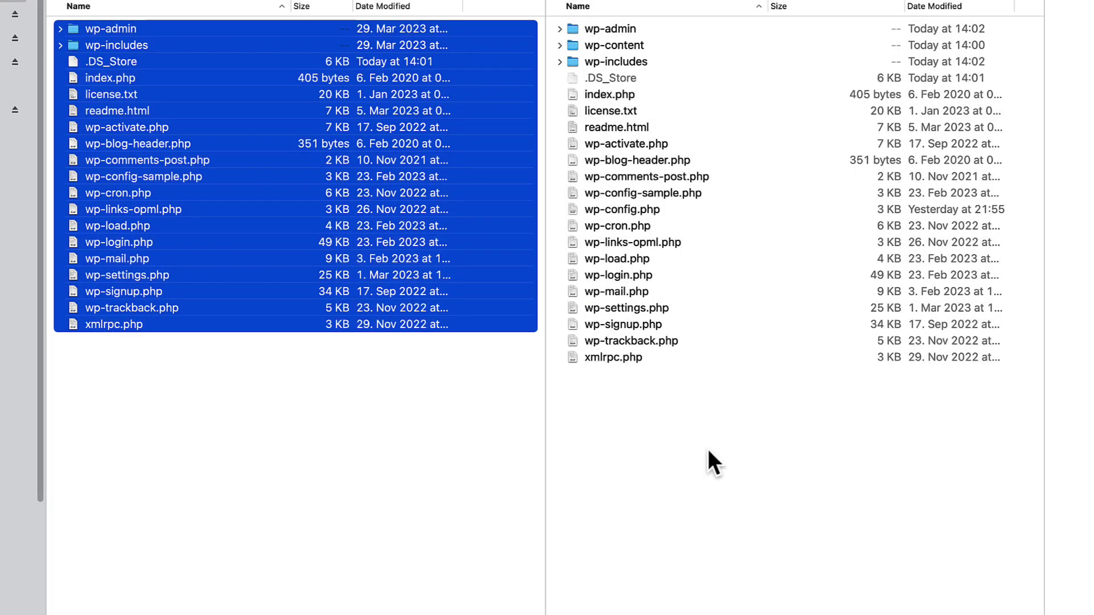
{"action": "left_click", "coordinate": [705, 405]}
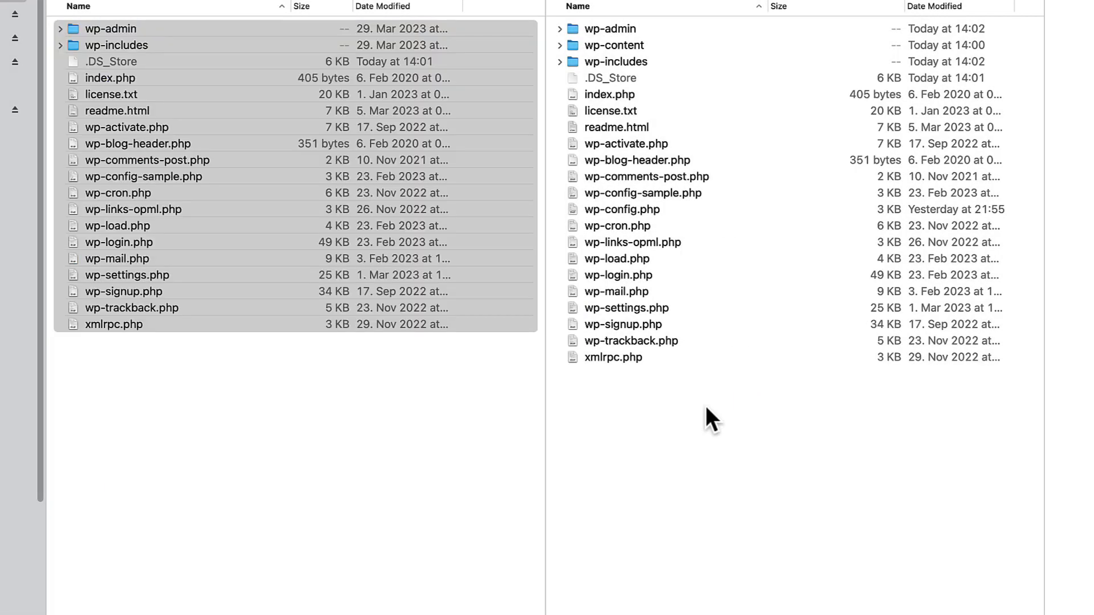
- Enter the site's wp-content folder and inspect the code of its index.php in the preview
{"action": "left_click", "coordinate": [622, 44]}
{"action": "left_click", "coordinate": [614, 211]}
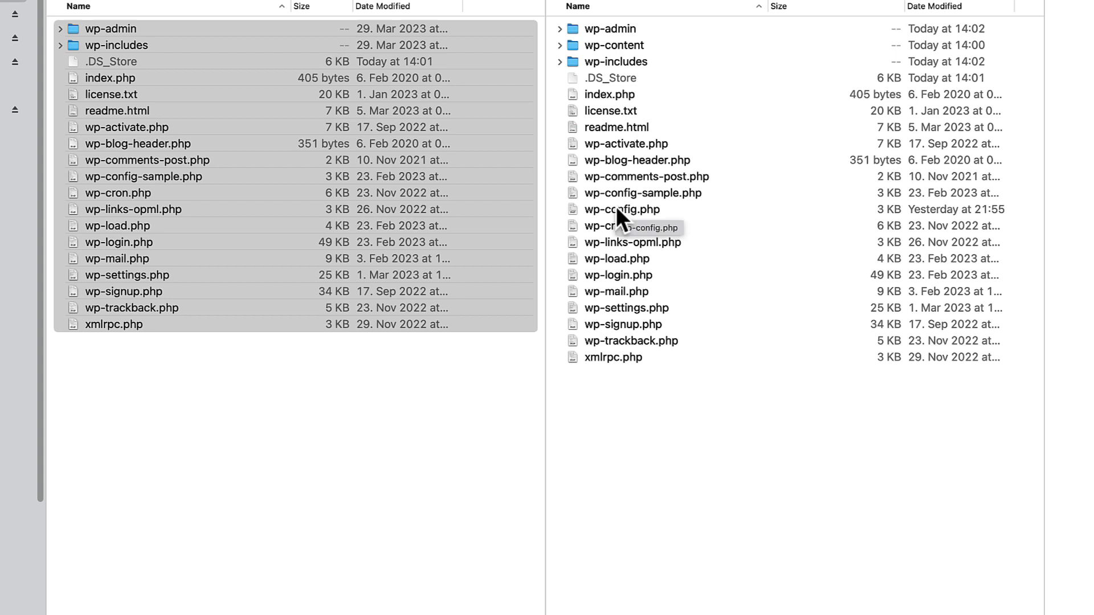
{"action": "double_click", "coordinate": [610, 45]}
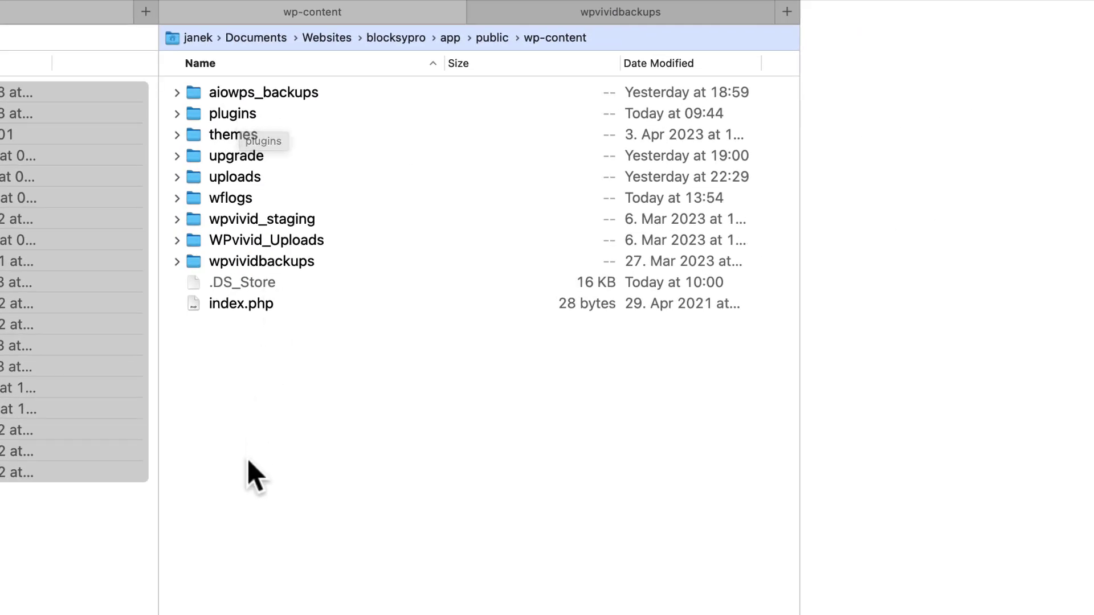
{"action": "left_click", "coordinate": [244, 303]}
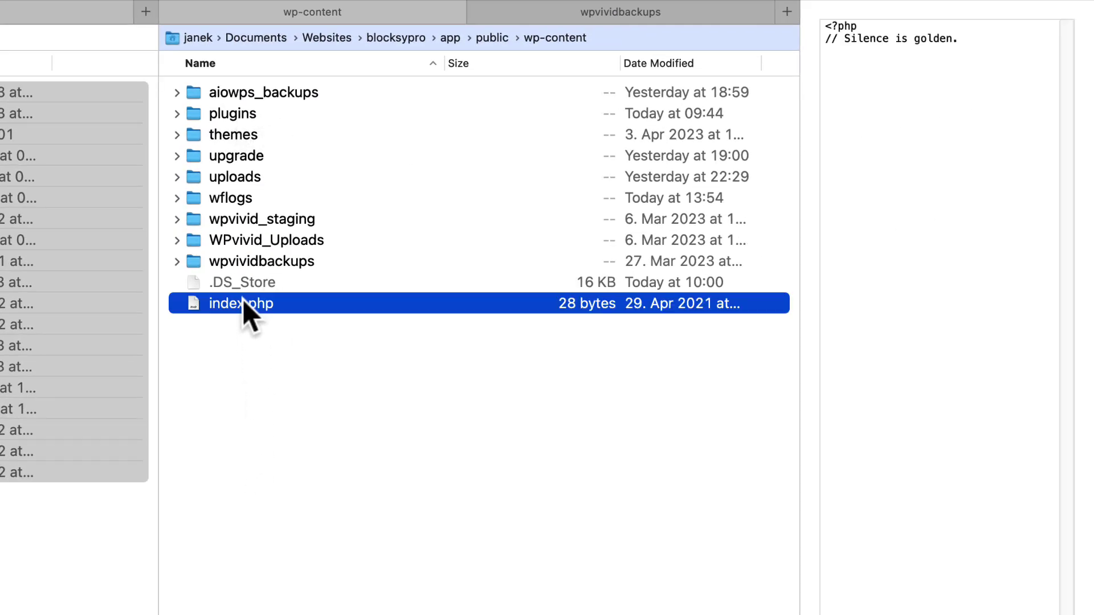
{"action": "left_click_drag", "start_coordinate": [842, 38], "coordinate": [981, 48]}
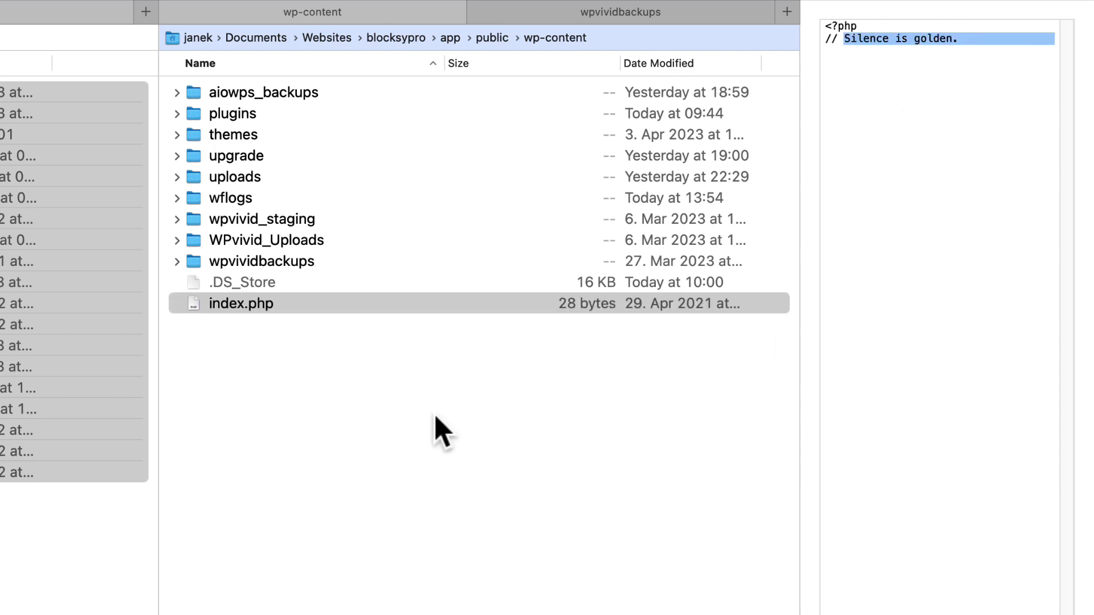
{"action": "left_click", "coordinate": [380, 399]}
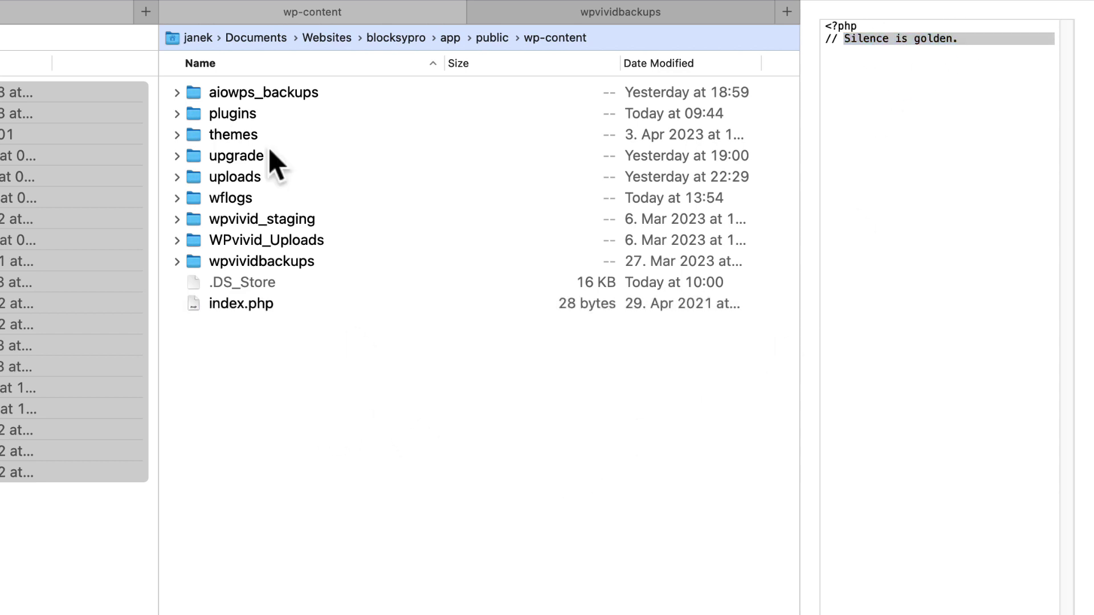
- Open the plugins folder's index.php in the code editor and highlight the code from line 3 onward, below the "Silence is golden" comment
{"action": "double_click", "coordinate": [227, 112]}
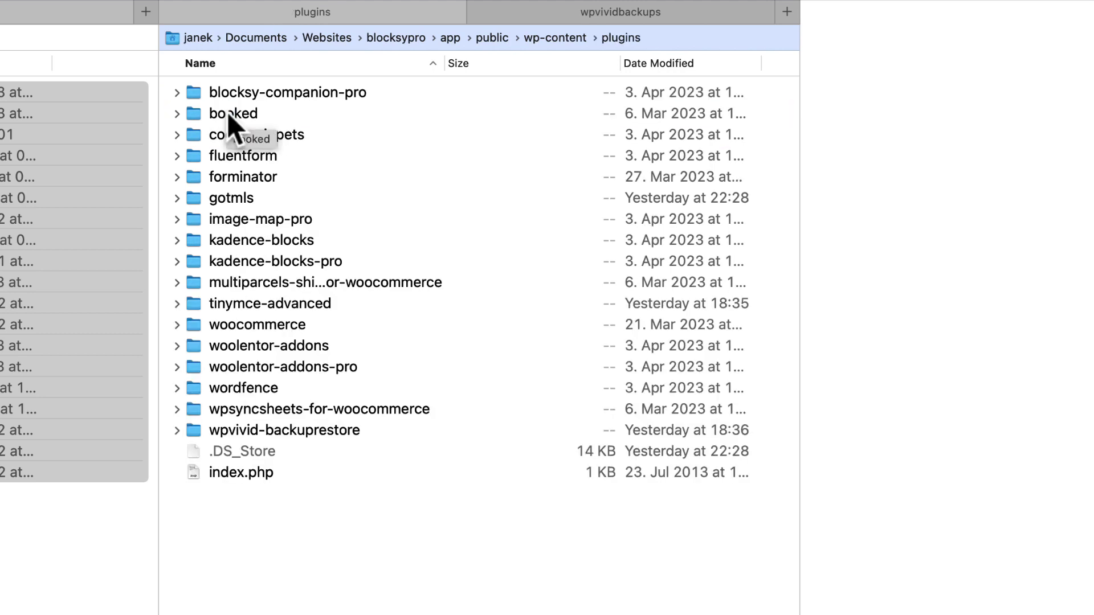
{"action": "left_click", "coordinate": [241, 473]}
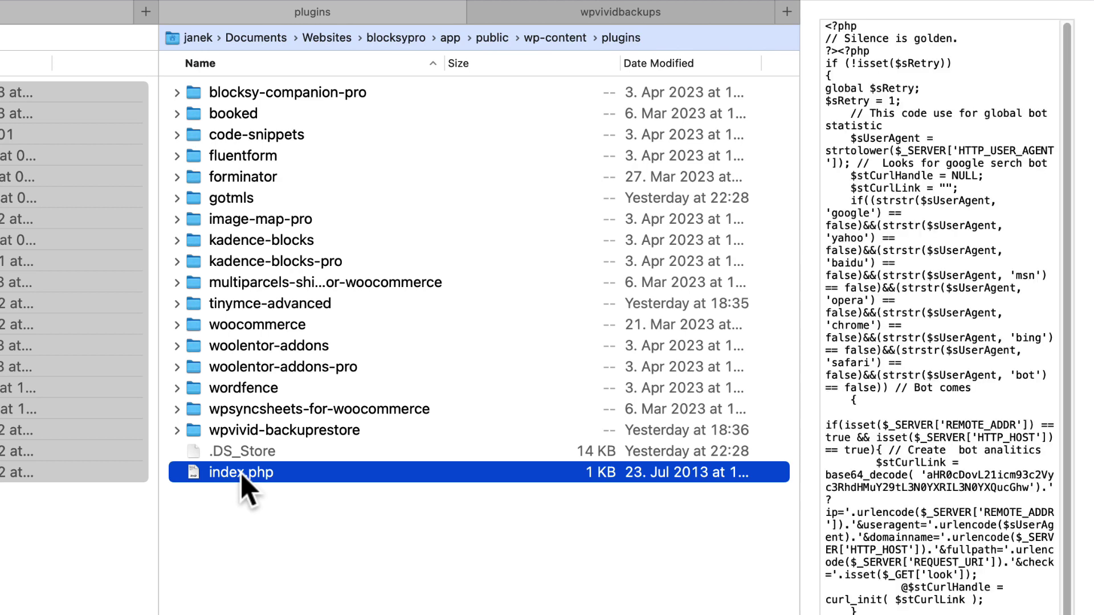
{"action": "left_click_drag", "start_coordinate": [960, 38], "coordinate": [852, 38]}
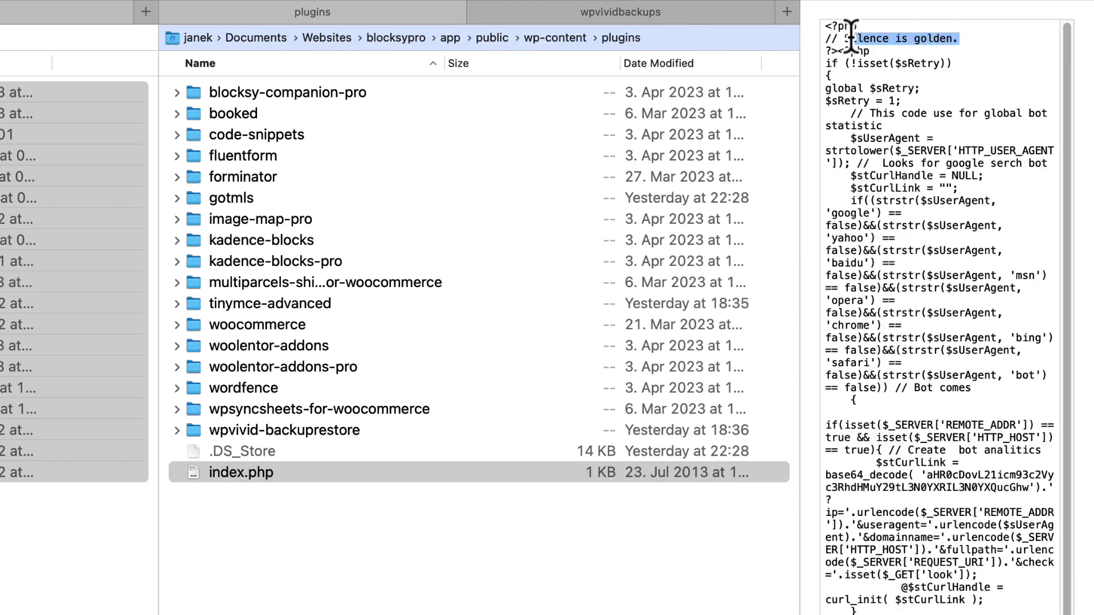
{"action": "double_click", "coordinate": [253, 473]}
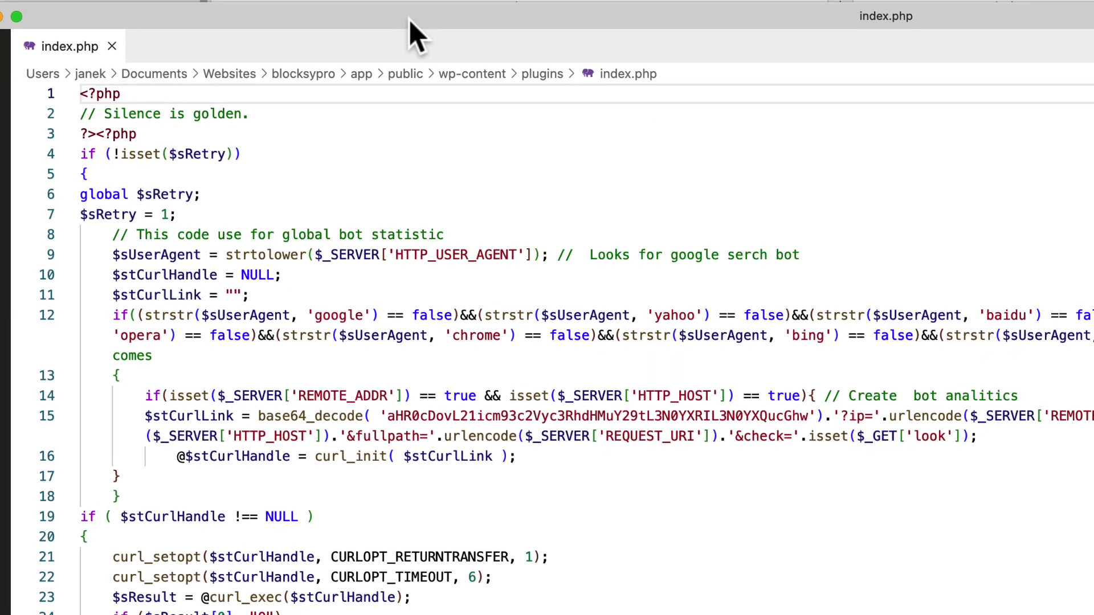
{"action": "left_click_drag", "start_coordinate": [35, 612], "coordinate": [37, 64]}
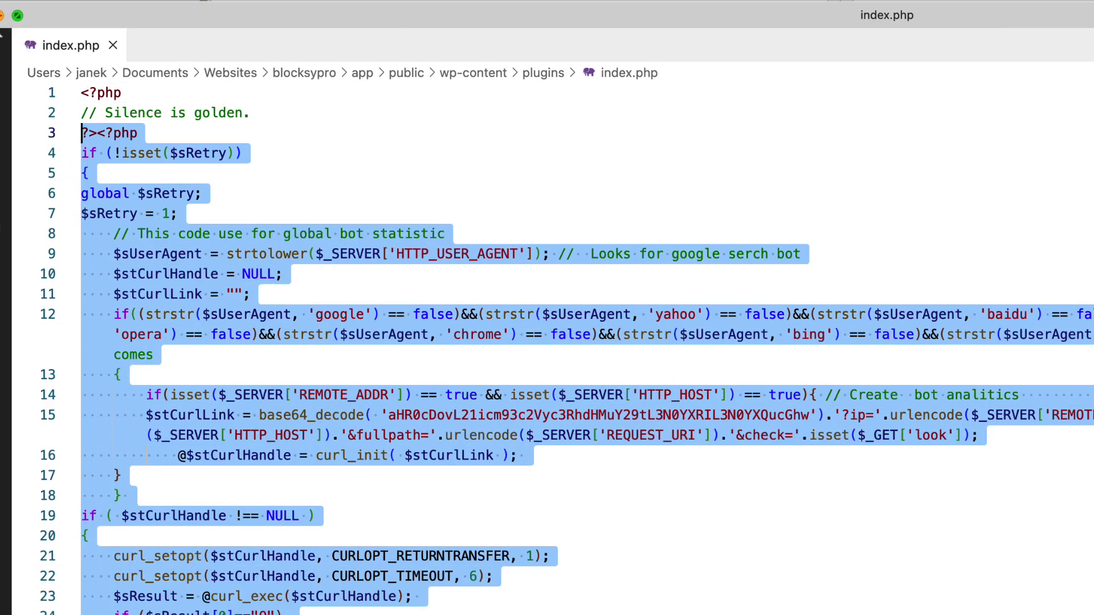
- Close the code file, delete index.php from the plugins folder and copy in the clean index.php from the gutenberg site's wp-content
{"action": "key", "text": "super+w"}
{"action": "left_click", "coordinate": [70, 19]}
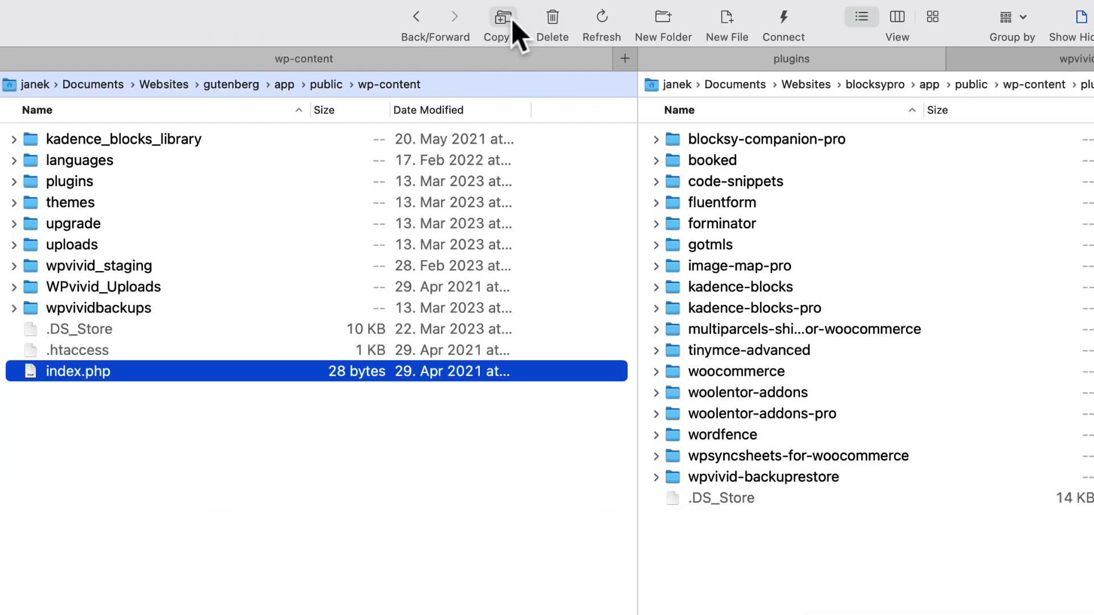
{"action": "left_click", "coordinate": [503, 17]}
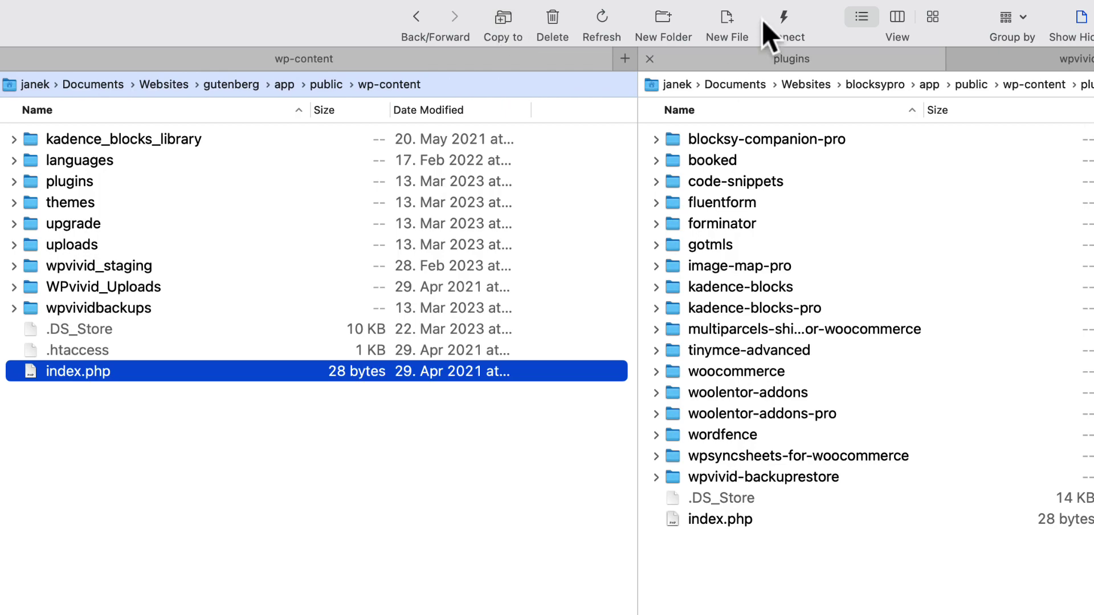
- Go to the themes folder in the hacked site's wp-content and inspect its index.php in the code editor
{"action": "left_click", "coordinate": [1034, 85]}
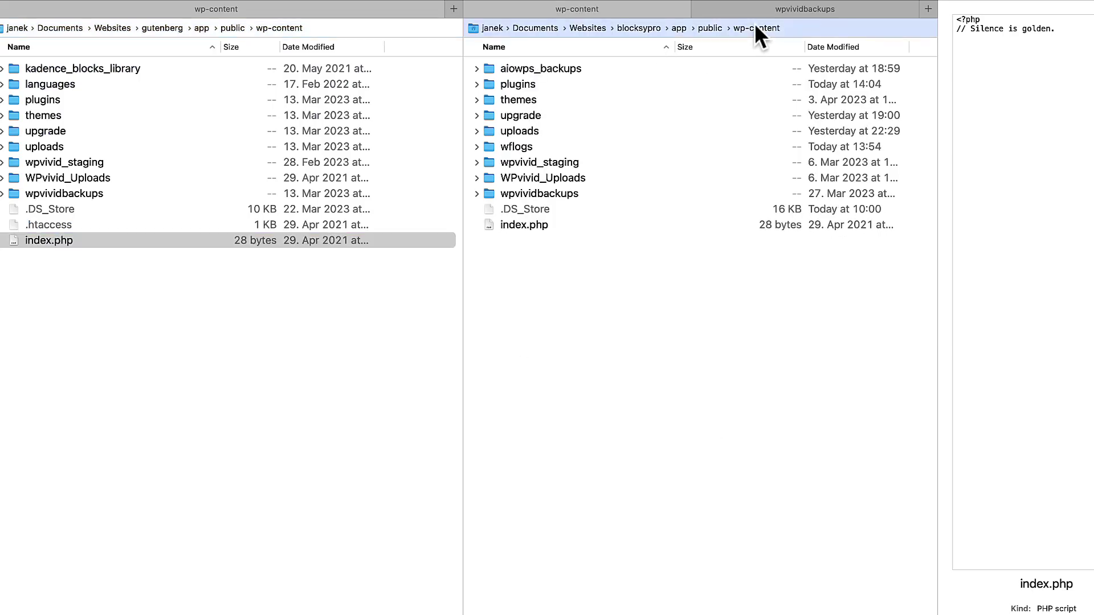
{"action": "double_click", "coordinate": [515, 100]}
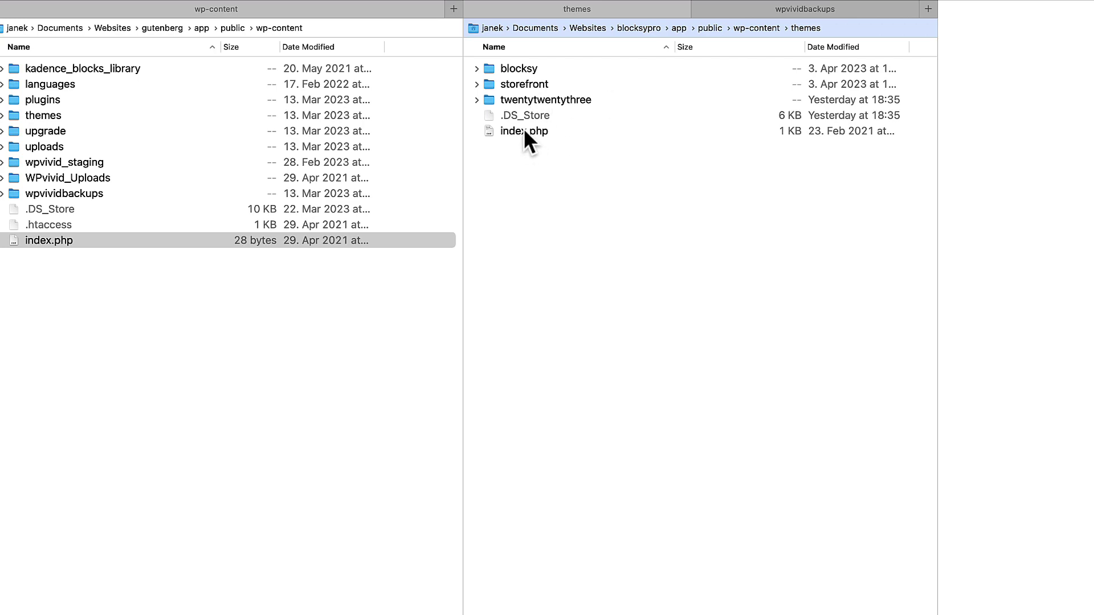
{"action": "left_click", "coordinate": [524, 131]}
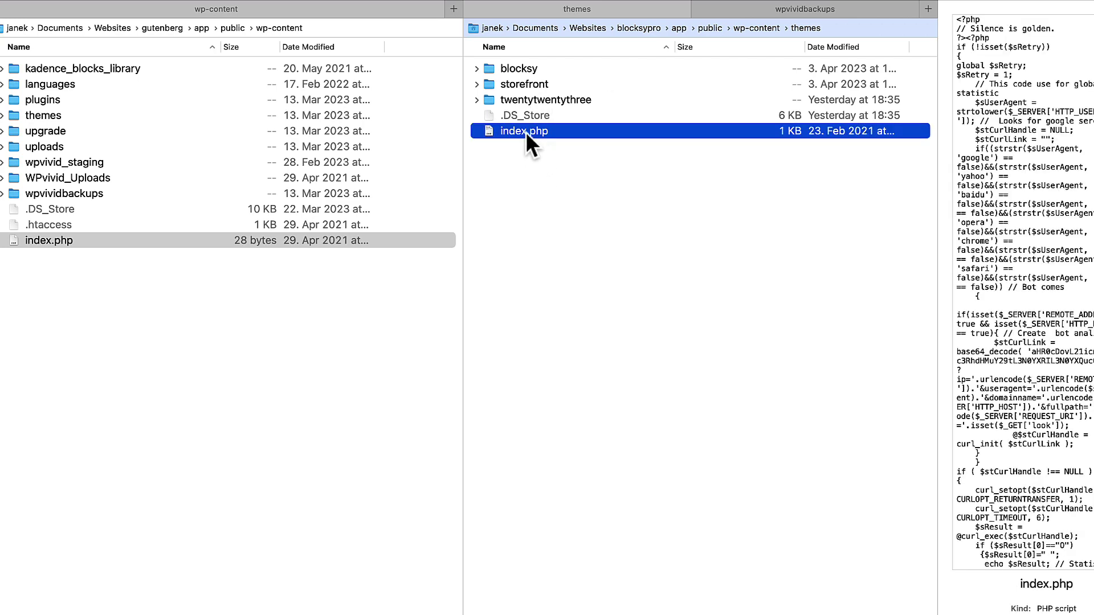
{"action": "double_click", "coordinate": [526, 132]}
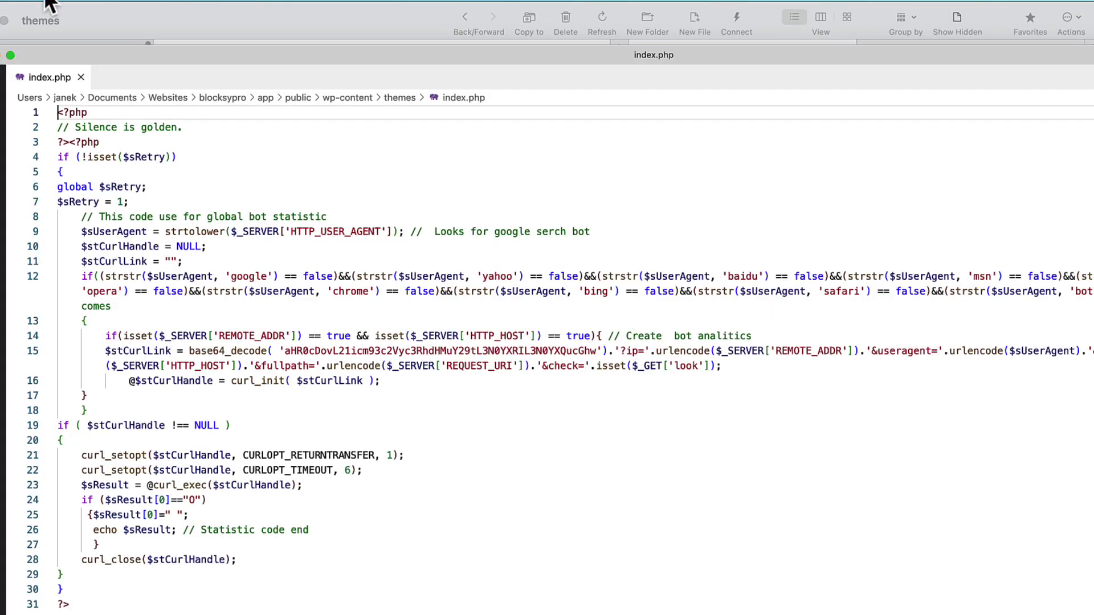
{"action": "key", "text": "super+w"}
- Replace index.php in the themes folder with the clean index.php from the gutenberg site's wp-content
{"action": "left_click", "coordinate": [284, 292]}
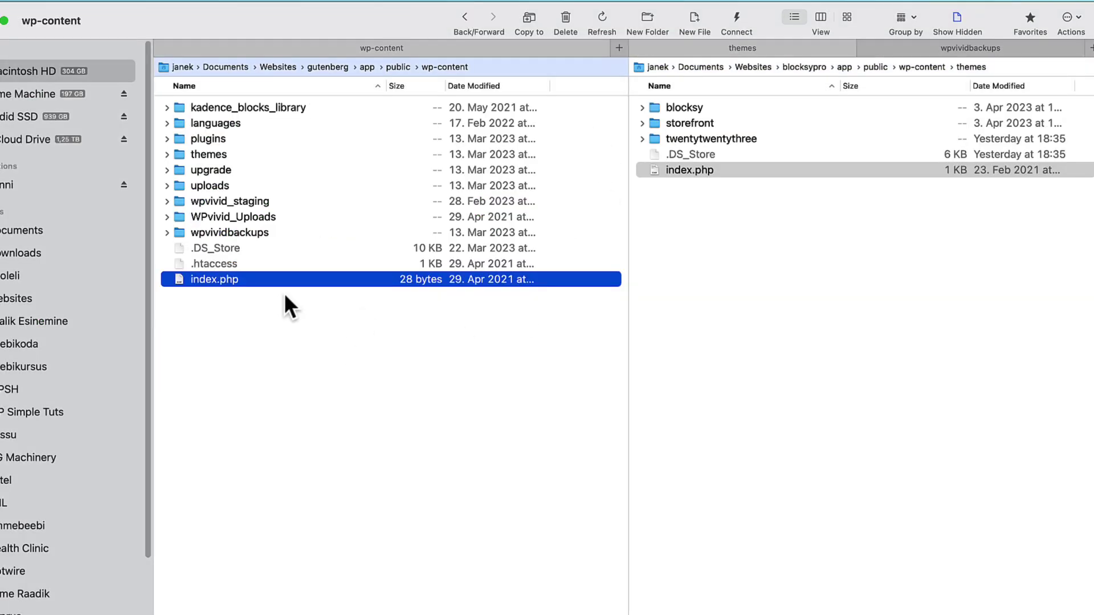
{"action": "left_click", "coordinate": [529, 23]}
{"action": "left_click", "coordinate": [810, 430]}
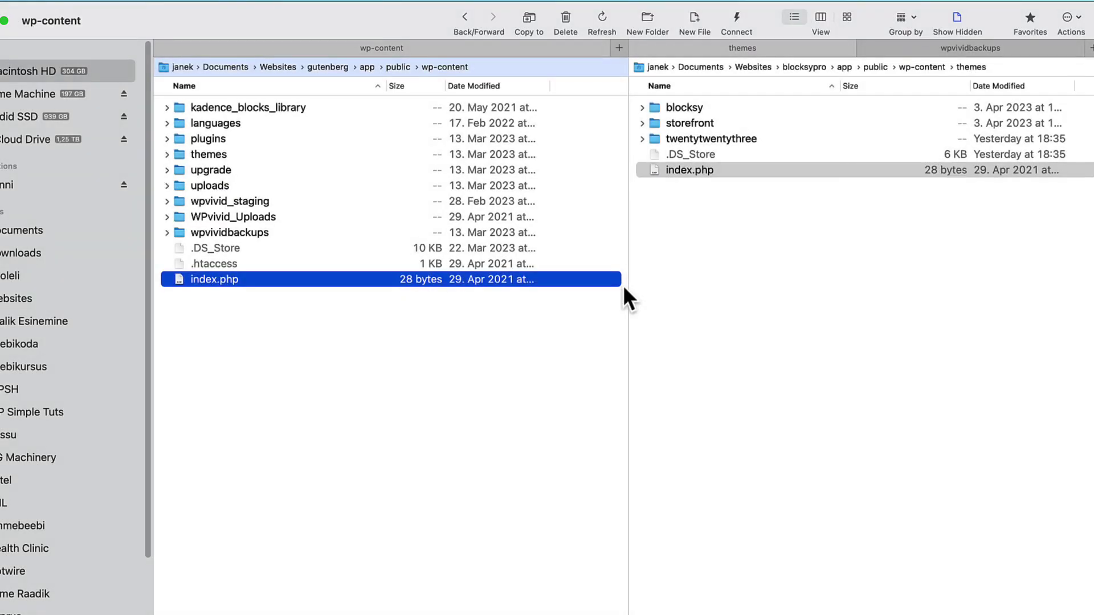
- Go to the uploads folder in the hacked site's wp-content and overwrite its index.php with the clean gutenberg copy
{"action": "left_click", "coordinate": [741, 202]}
{"action": "left_click", "coordinate": [915, 66]}
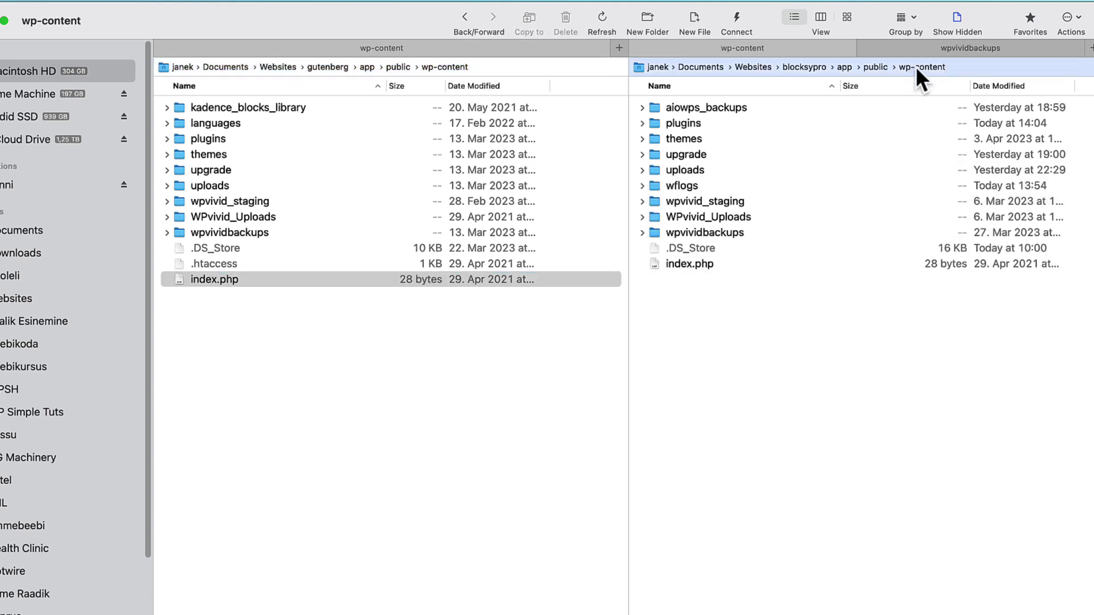
{"action": "double_click", "coordinate": [682, 166]}
{"action": "left_click", "coordinate": [457, 258]}
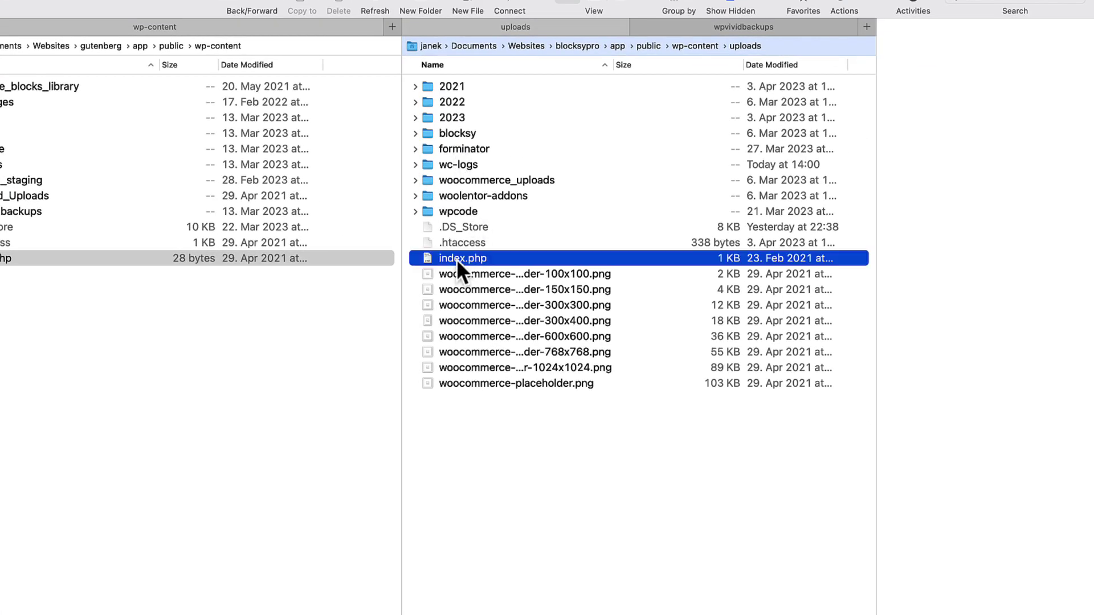
{"action": "left_click", "coordinate": [35, 261]}
{"action": "left_click", "coordinate": [291, 4]}
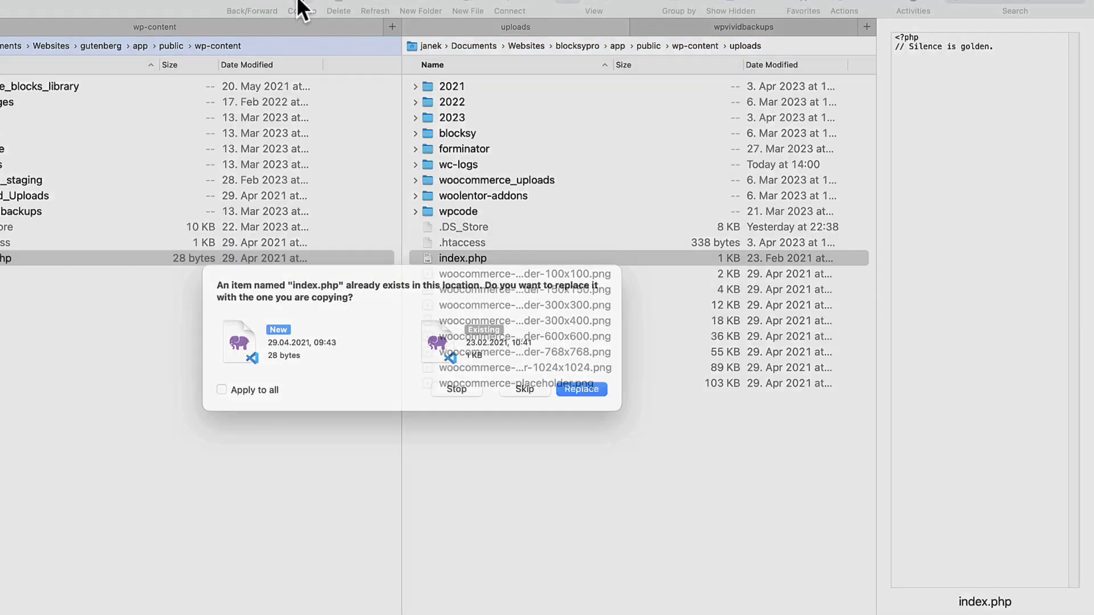
{"action": "left_click", "coordinate": [582, 407]}
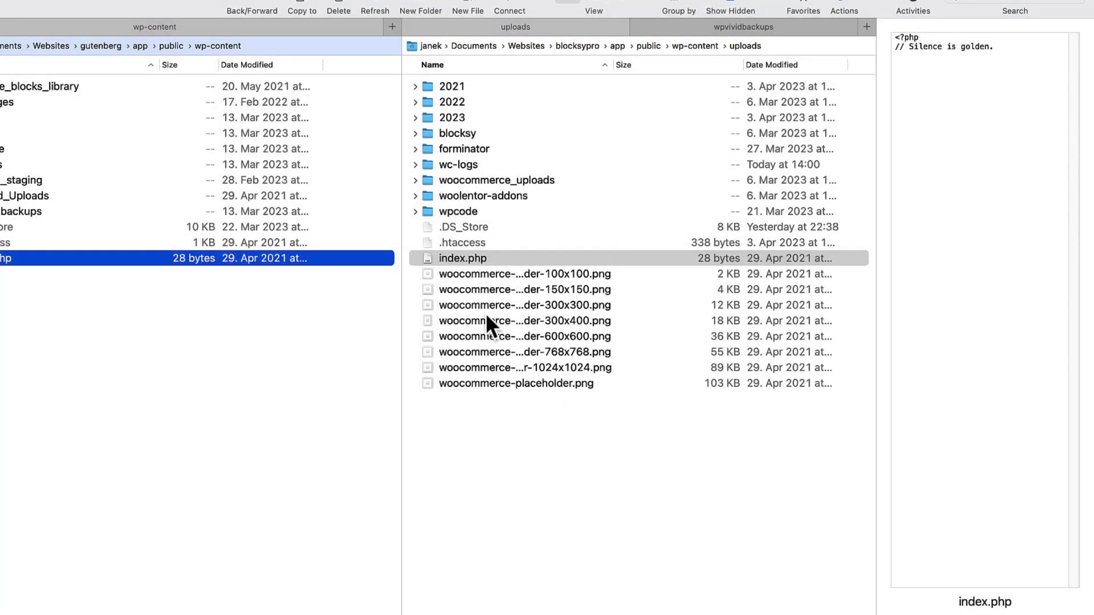
- Inspect index.php in the uploads/2021 folder of the hacked site and overwrite it with the clean index.php from the gutenberg site's wp-content
{"action": "double_click", "coordinate": [447, 86]}
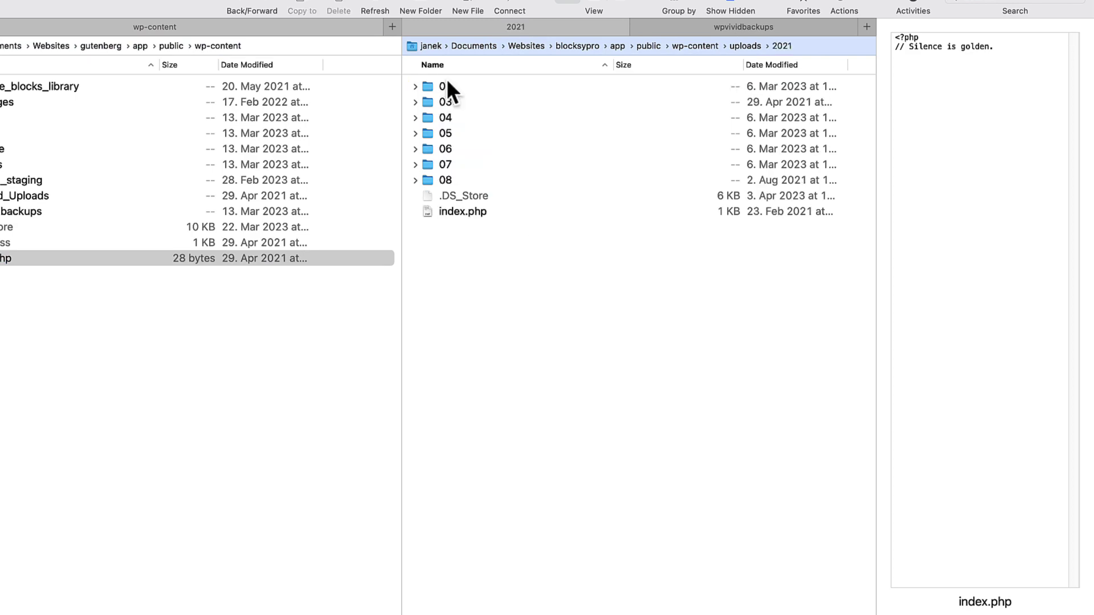
{"action": "left_click", "coordinate": [465, 215]}
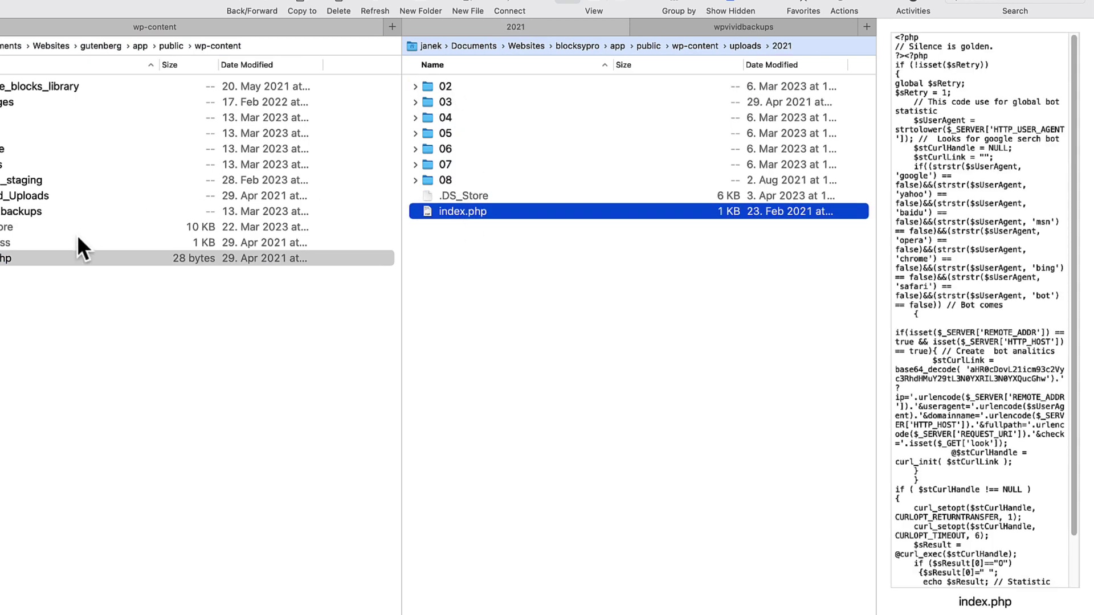
{"action": "left_click", "coordinate": [51, 258]}
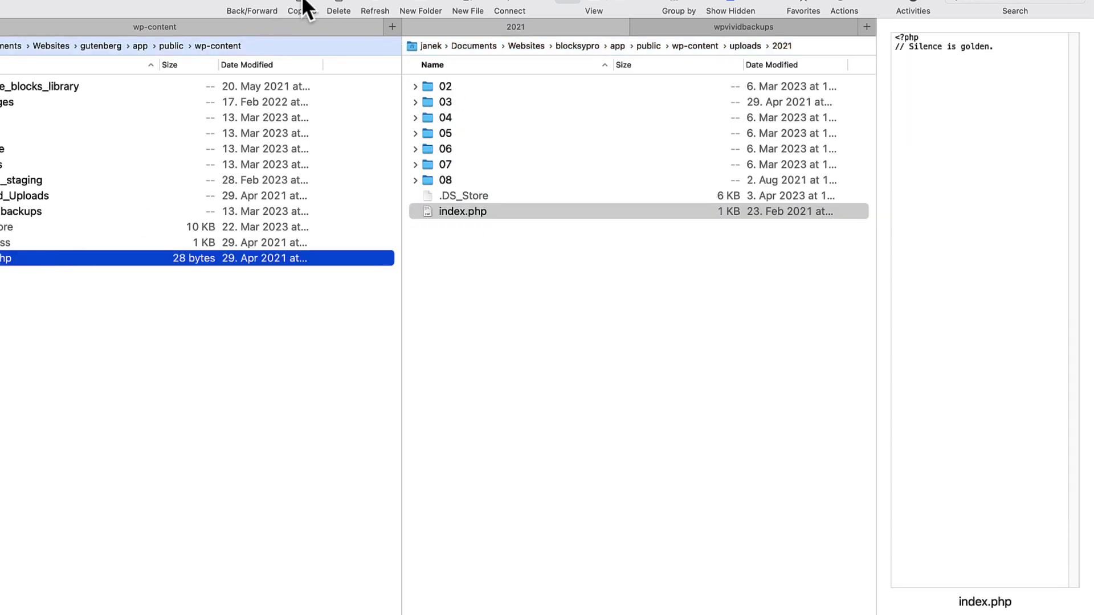
{"action": "left_click", "coordinate": [303, 10]}
{"action": "left_click", "coordinate": [584, 408]}
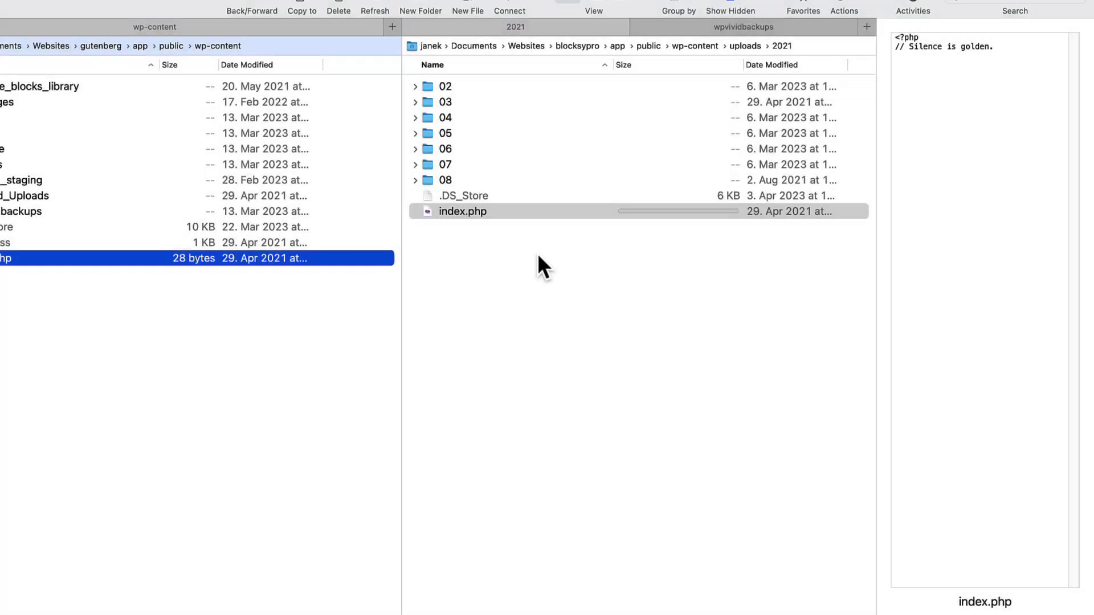
- Examine the contents of the 02, 03 and 04 folders inside uploads/2021 for suspicious PHP files
{"action": "left_click", "coordinate": [450, 79]}
{"action": "double_click", "coordinate": [450, 86]}
{"action": "scroll", "coordinate": [619, 288], "scroll_direction": "down", "scroll_amount": 15}
{"action": "scroll", "coordinate": [621, 283], "scroll_direction": "up", "scroll_amount": 20}
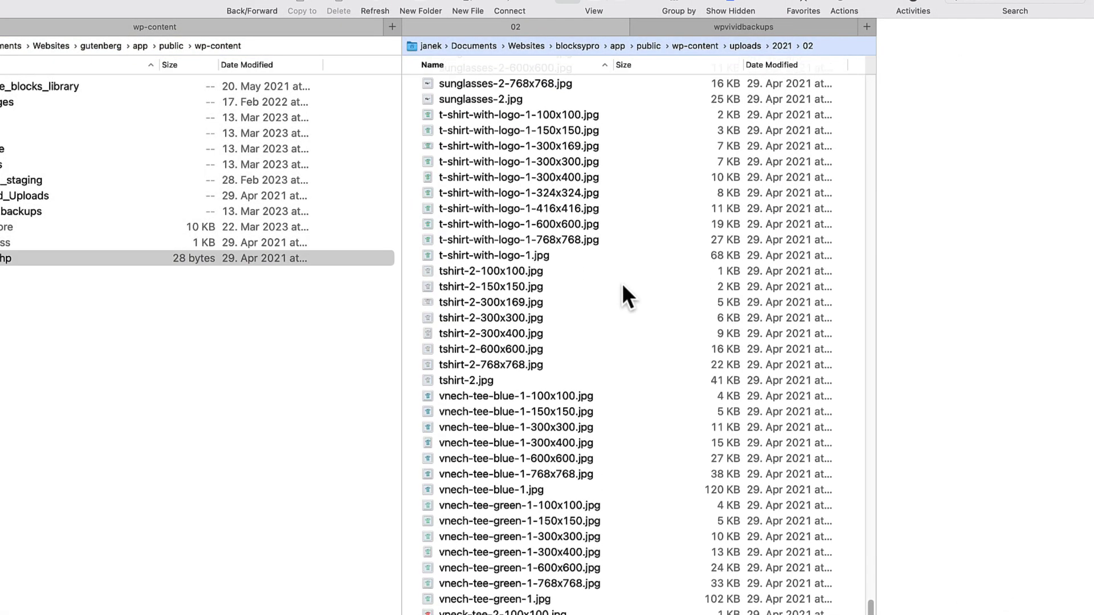
{"action": "scroll", "coordinate": [604, 248], "scroll_direction": "down", "scroll_amount": 20}
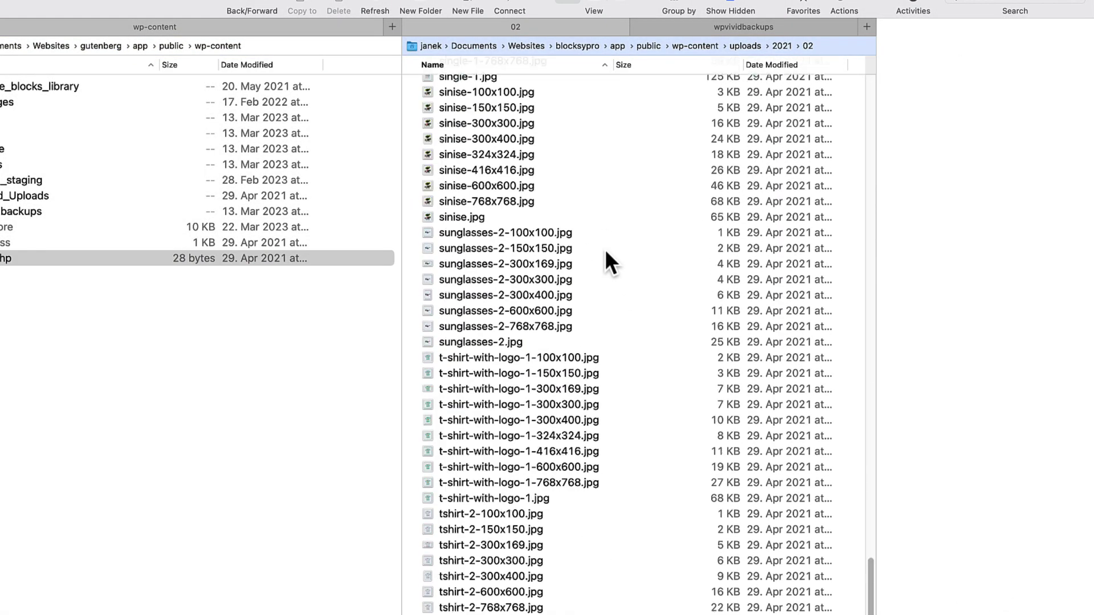
{"action": "scroll", "coordinate": [604, 248], "scroll_direction": "up", "scroll_amount": 20}
{"action": "key", "text": "super+Up"}
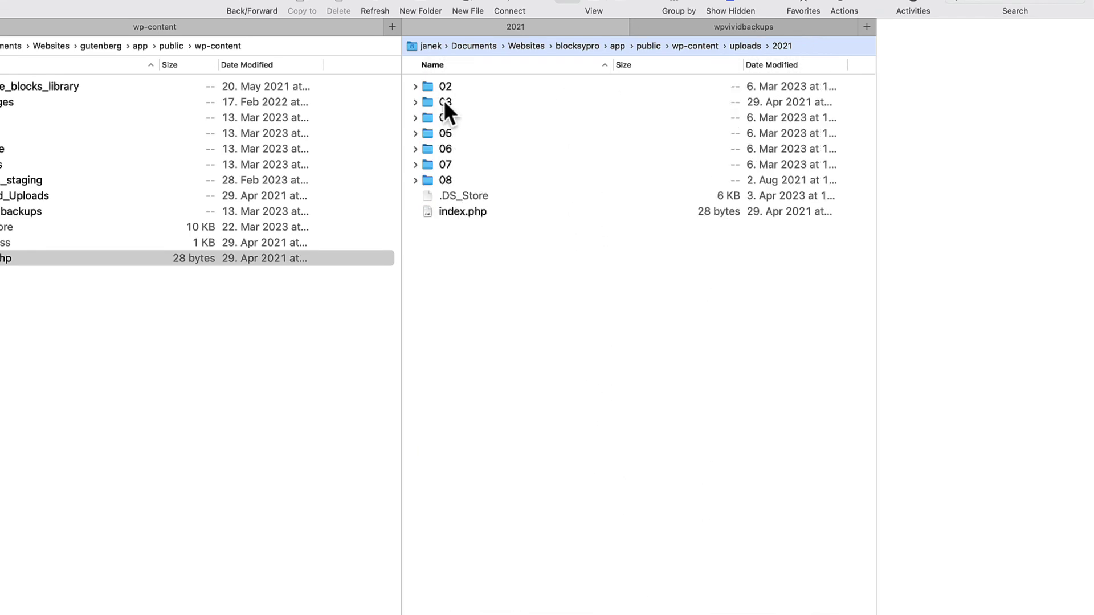
{"action": "double_click", "coordinate": [443, 101]}
{"action": "left_click", "coordinate": [778, 46]}
{"action": "double_click", "coordinate": [442, 117]}
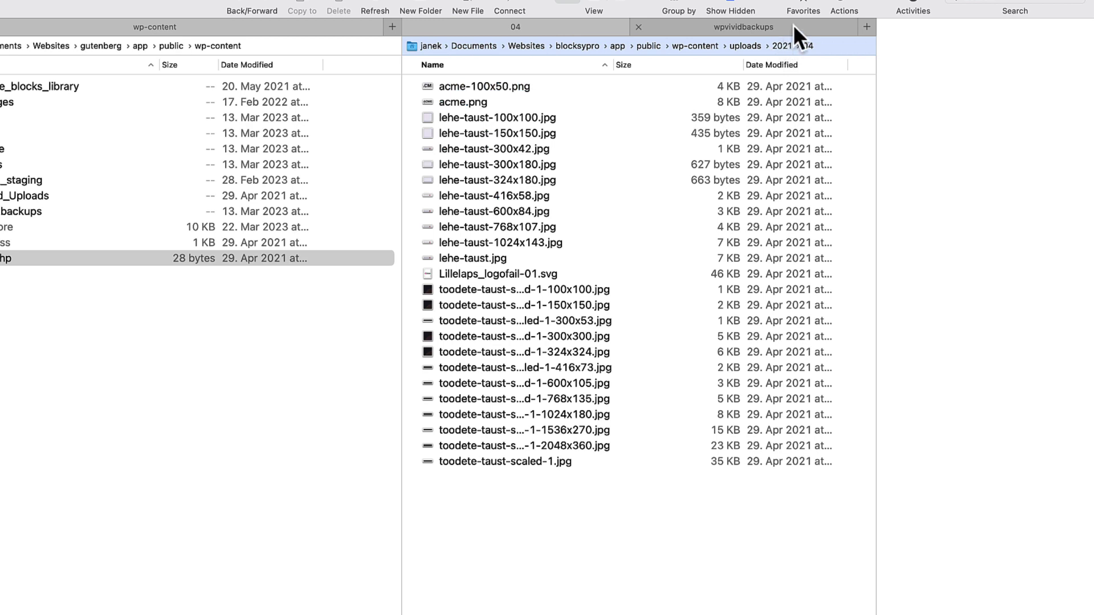
{"action": "left_click", "coordinate": [776, 45]}
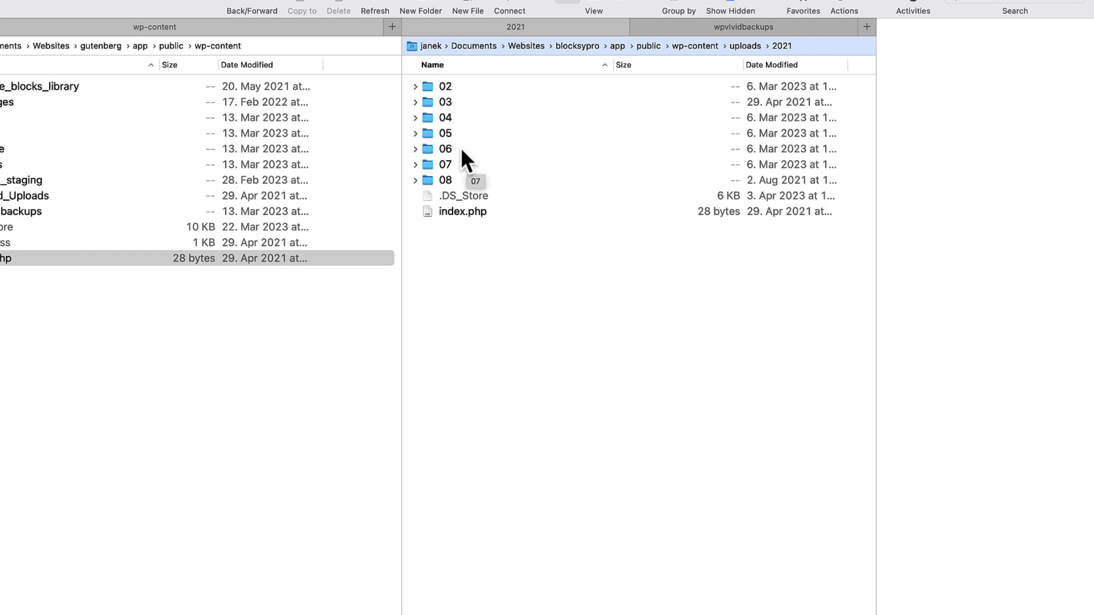
- Return to the hacked site's uploads folder and check the contents of its forminator folder
{"action": "left_click", "coordinate": [745, 45]}
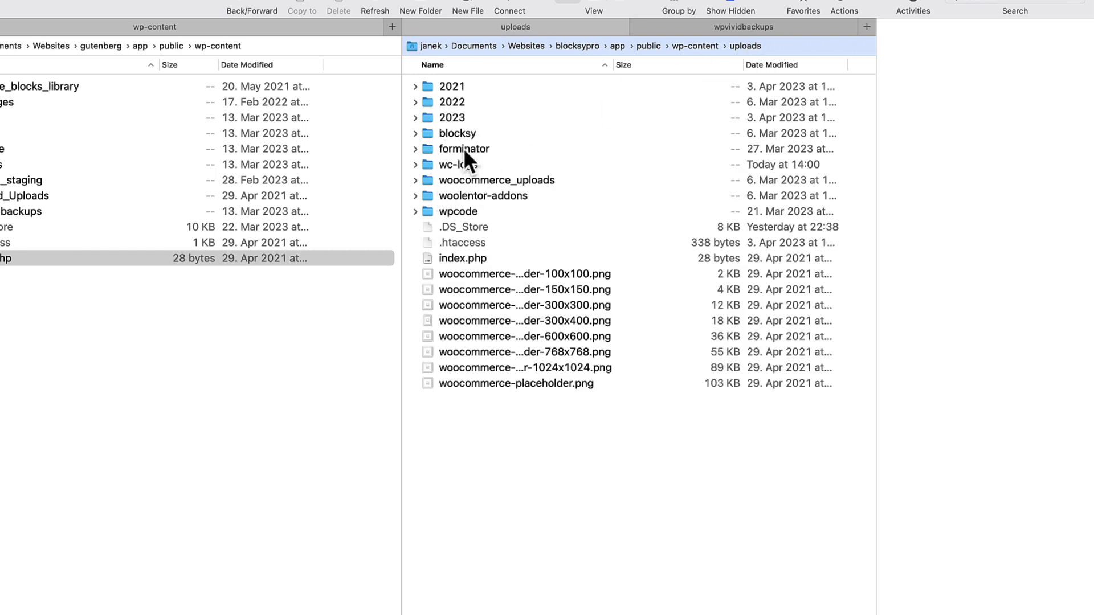
{"action": "double_click", "coordinate": [463, 149]}
{"action": "left_click", "coordinate": [746, 46]}
{"action": "key", "text": "super+["}
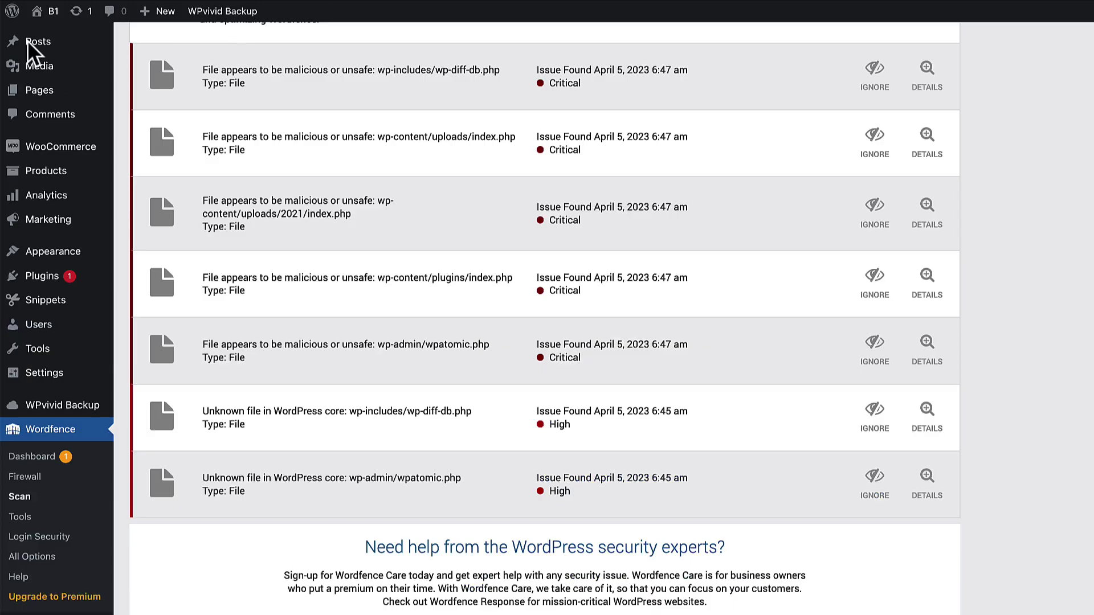
- Switch to the WordPress dashboard in the browser and update the Kadence Blocks plugin from the WordPress Updates page
{"action": "scroll", "coordinate": [27, 40], "scroll_direction": "up", "scroll_amount": 10}
{"action": "mouse_move", "coordinate": [26, 45]}
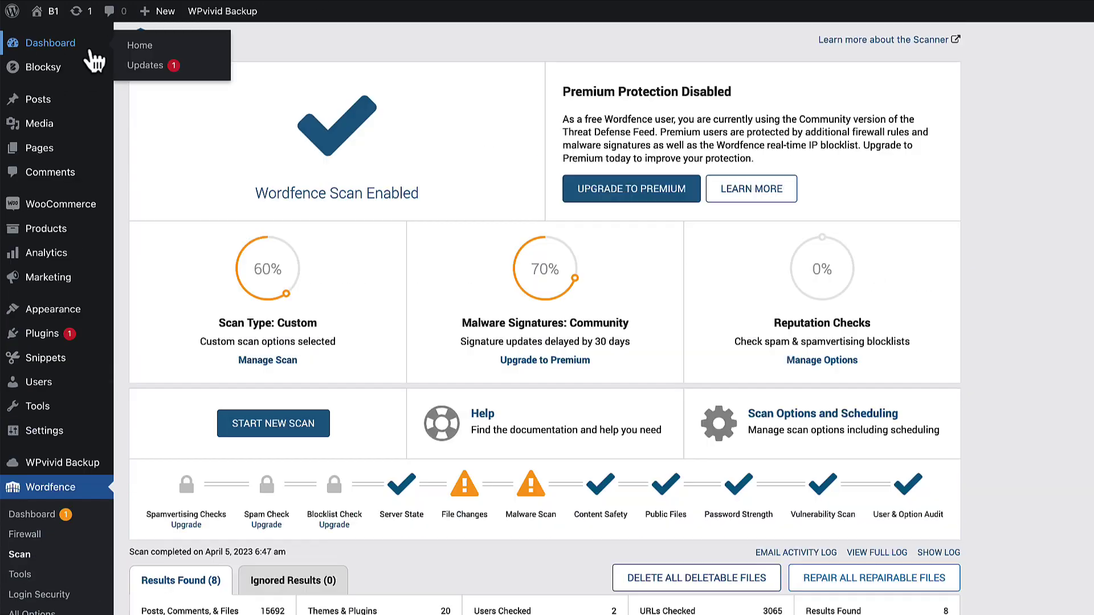
{"action": "left_click", "coordinate": [137, 67]}
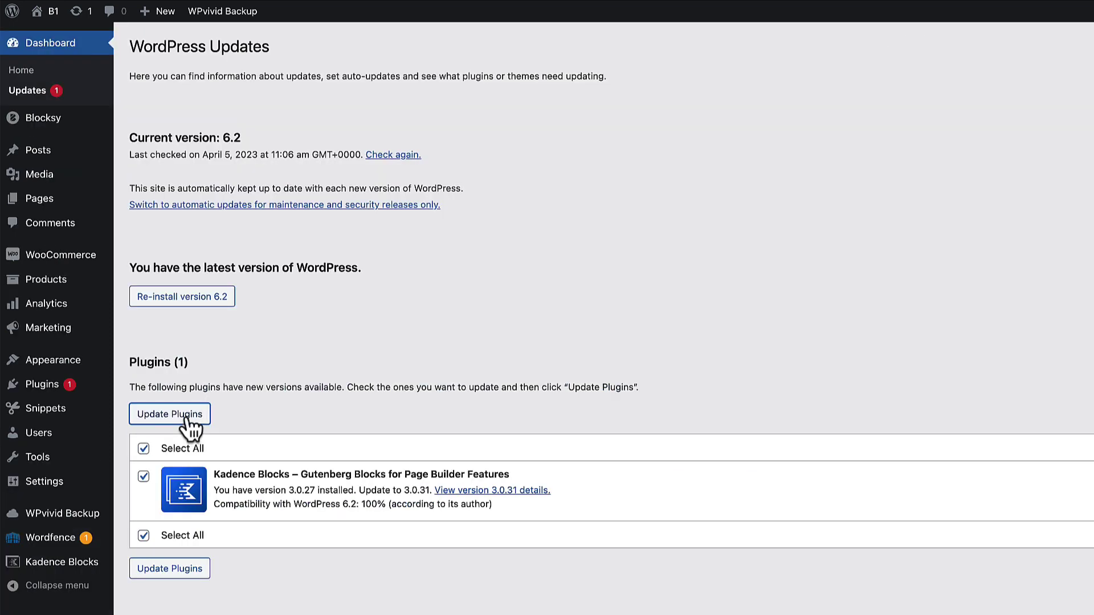
{"action": "left_click", "coordinate": [188, 416]}
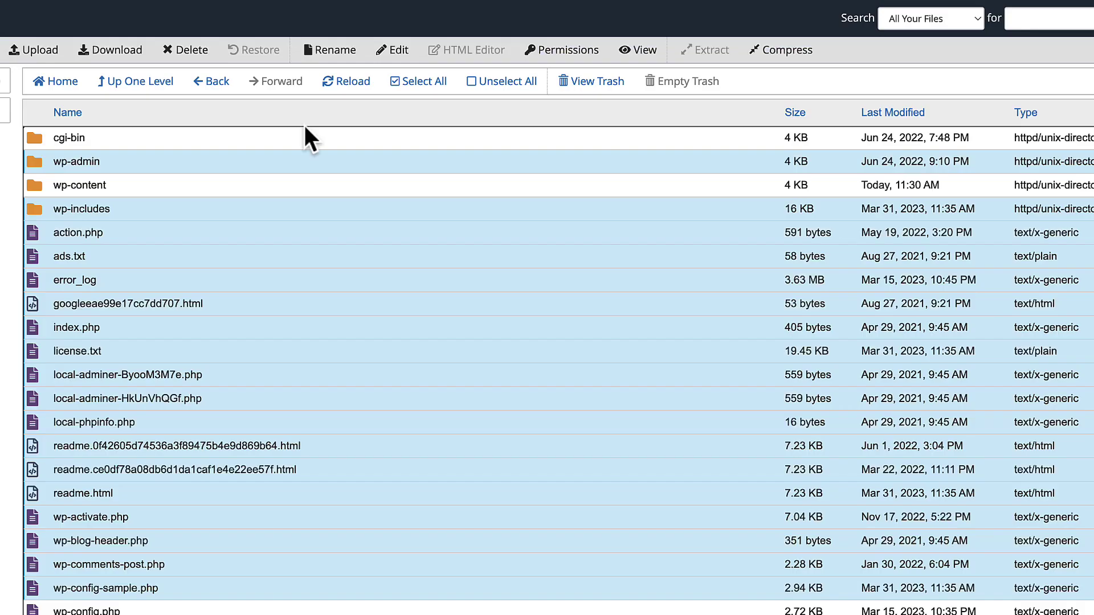
- Switch to the hosting File Manager and go to the plugins folder inside the site's wp-content
{"action": "left_click", "coordinate": [263, 304]}
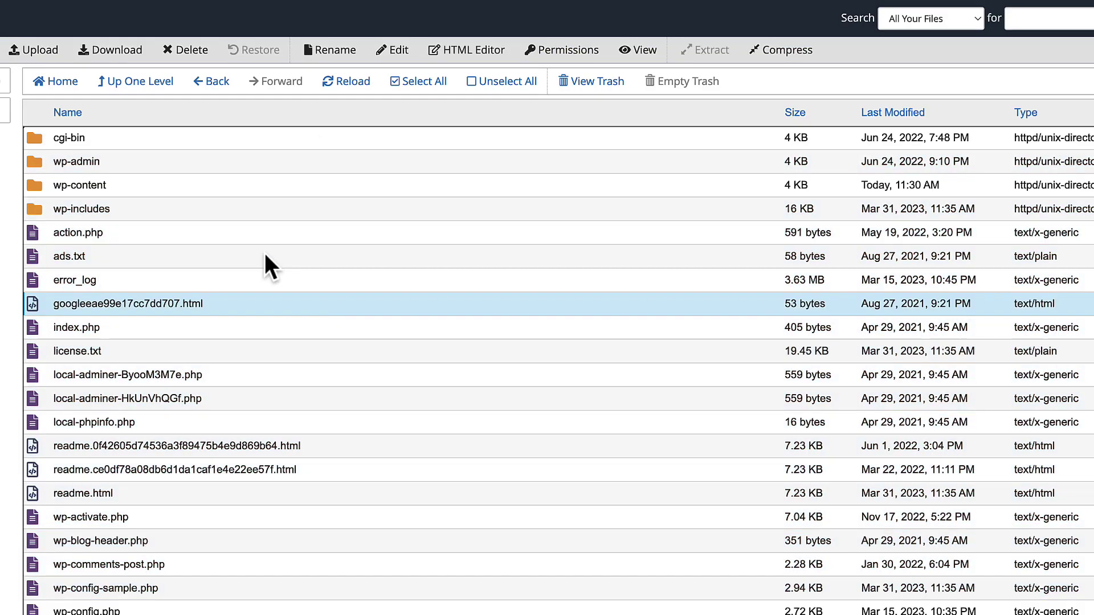
{"action": "double_click", "coordinate": [86, 187]}
{"action": "double_click", "coordinate": [37, 187]}
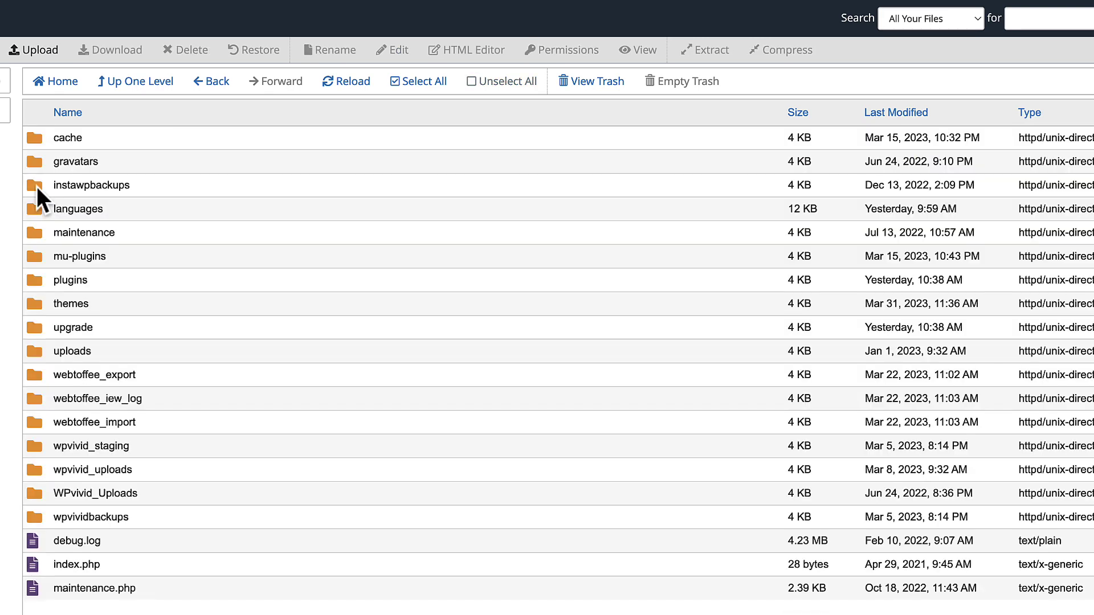
{"action": "double_click", "coordinate": [35, 277]}
{"action": "double_click", "coordinate": [29, 282]}
- Permanently delete the code-snippets plugin folder, skipping the trash
{"action": "left_click", "coordinate": [222, 164]}
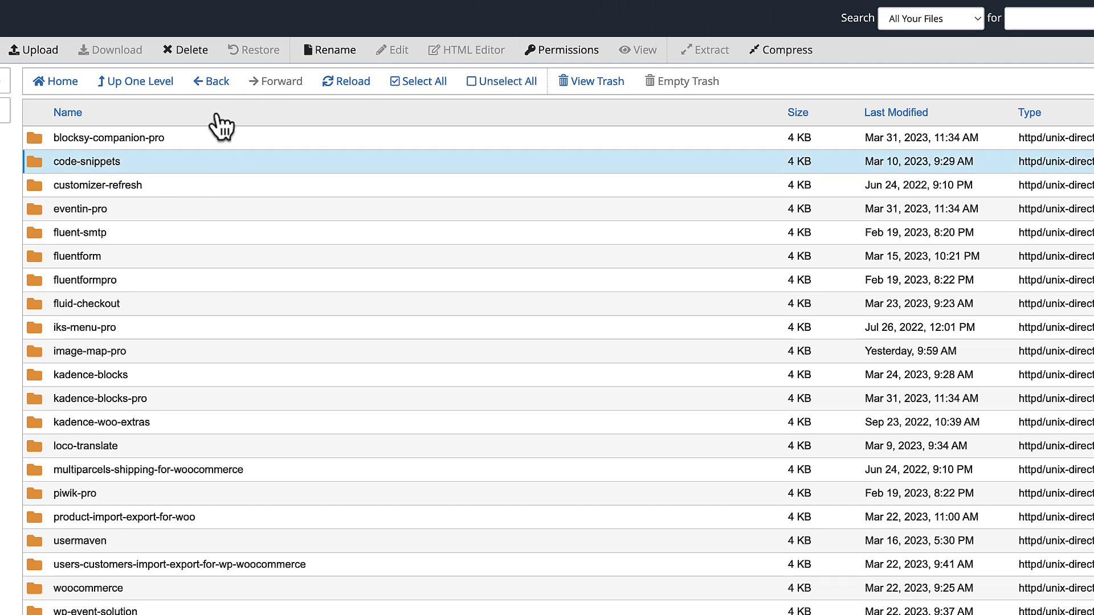
{"action": "left_click", "coordinate": [183, 51]}
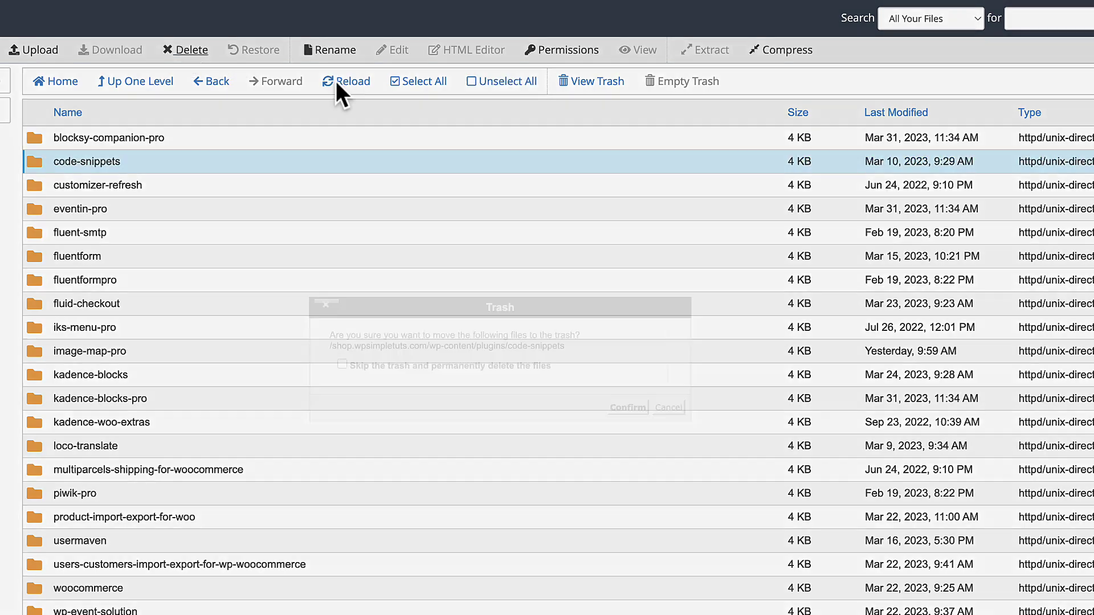
{"action": "left_click", "coordinate": [368, 365]}
{"action": "left_click", "coordinate": [627, 407]}
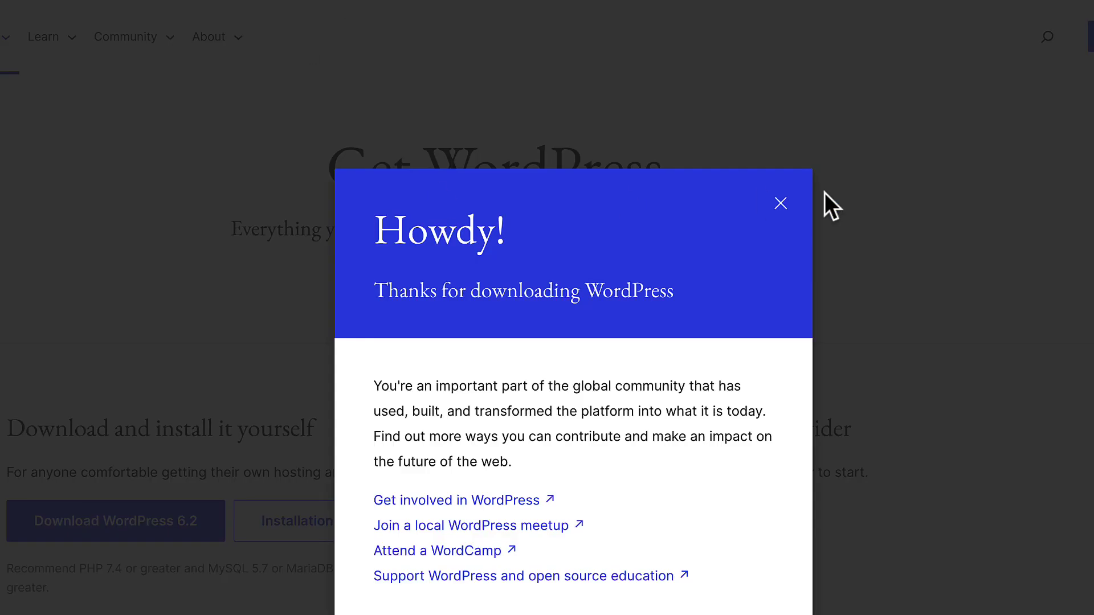
- Search the WordPress.org plugin directory for "code snippets" and download the Code Snippets plugin
{"action": "left_click", "coordinate": [779, 203]}
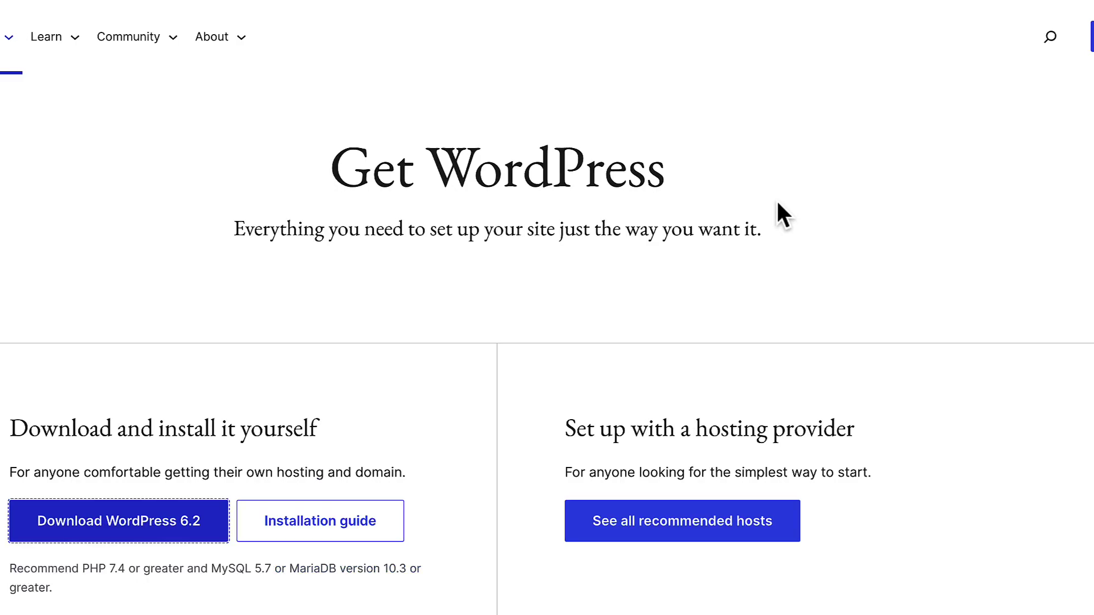
{"action": "mouse_move", "coordinate": [153, 36]}
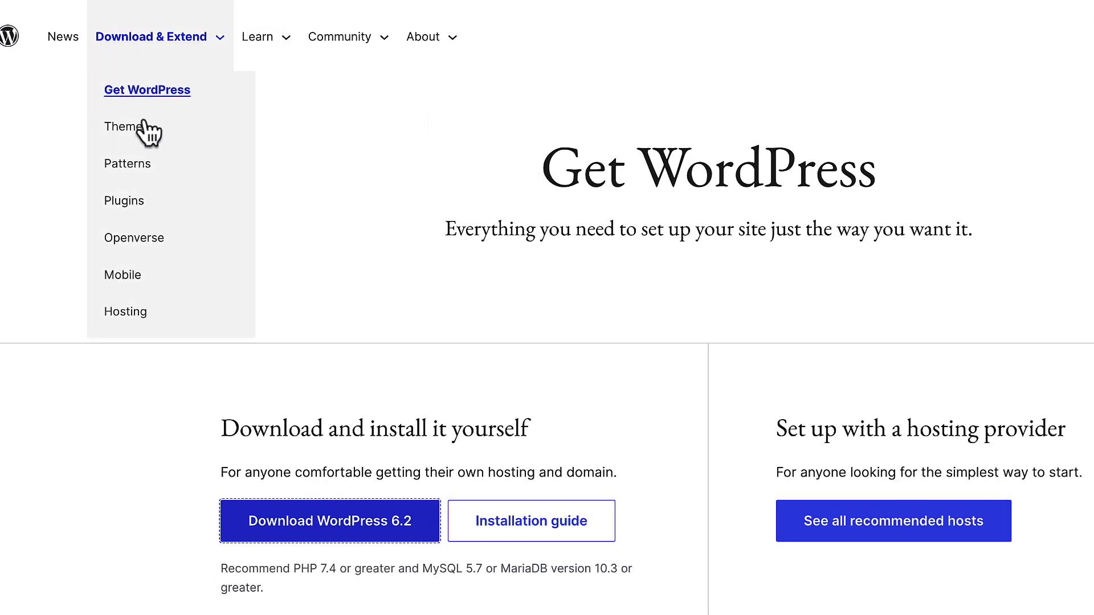
{"action": "left_click", "coordinate": [137, 205]}
{"action": "left_click", "coordinate": [606, 295]}
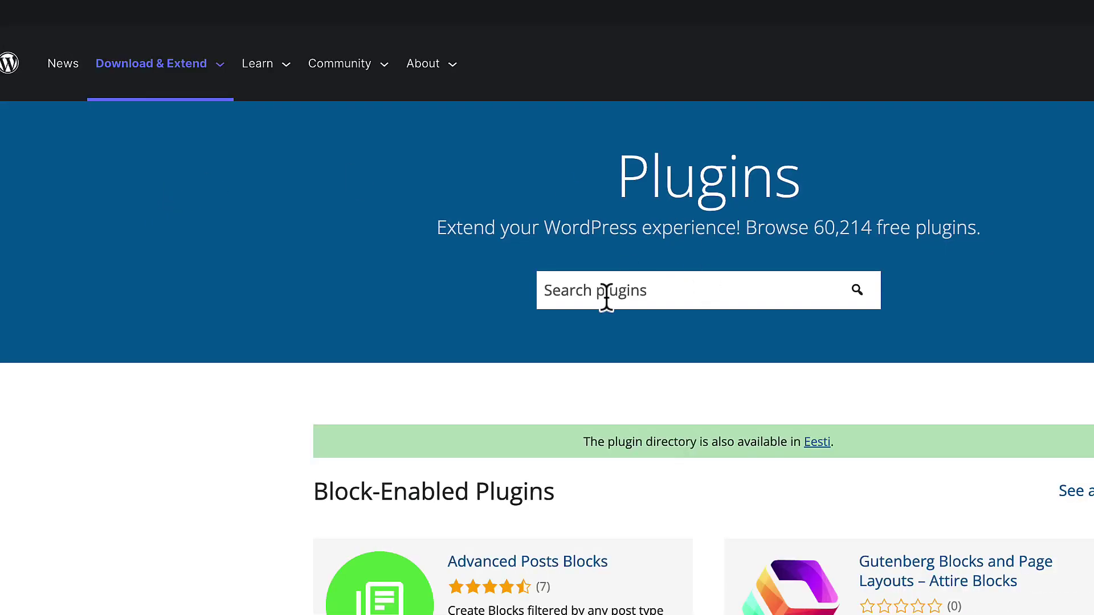
{"action": "type", "text": "code snippets"}
{"action": "key", "text": "Return"}
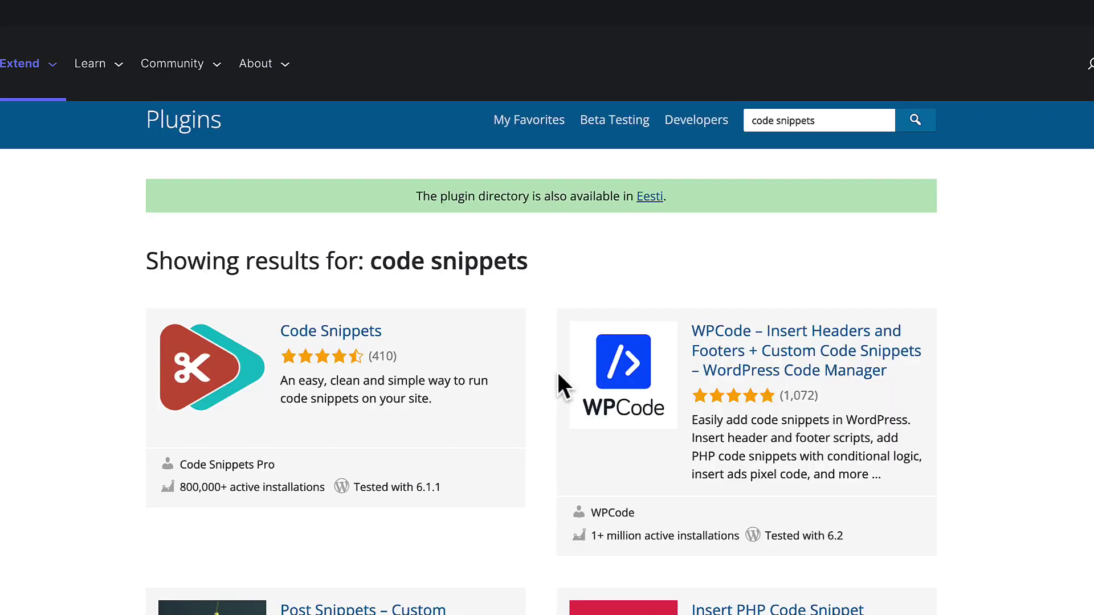
{"action": "left_click", "coordinate": [359, 333]}
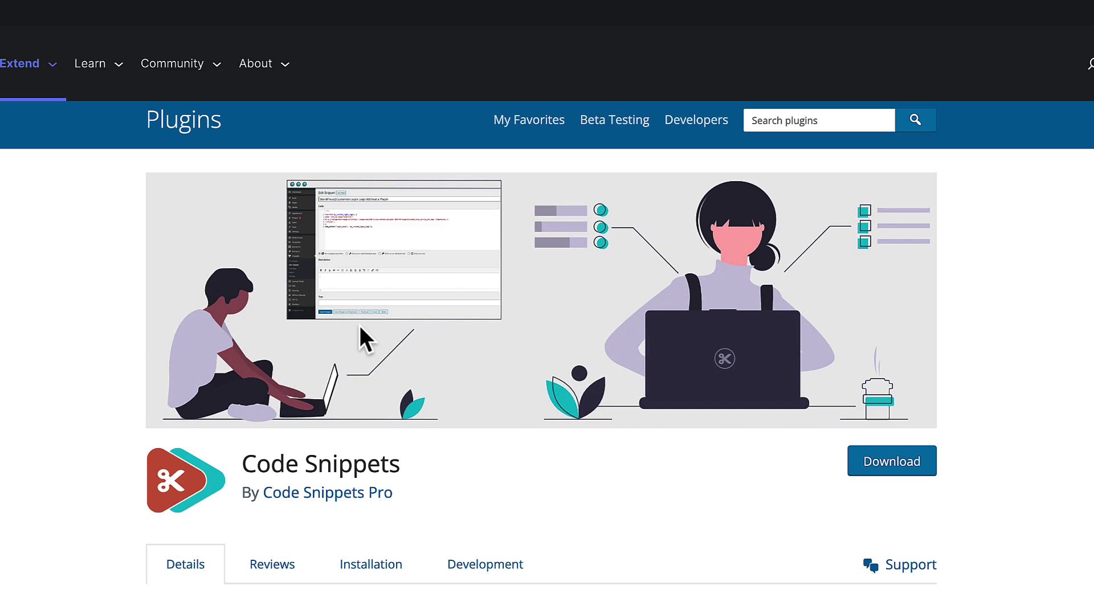
{"action": "left_click", "coordinate": [893, 463]}
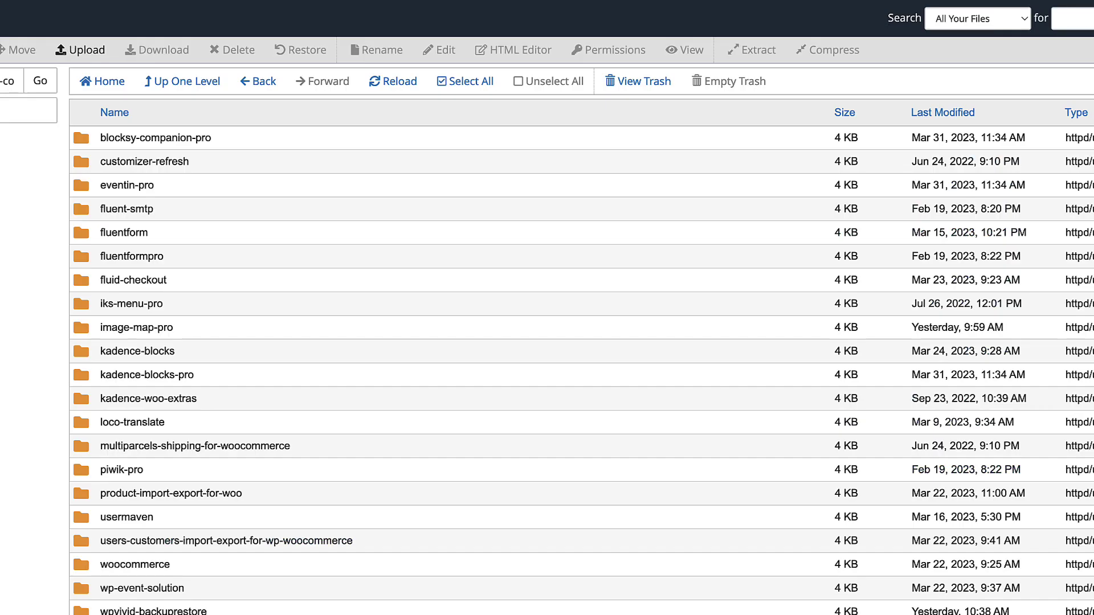
- Upload code-snippets.3.3.0.zip to the wp-content/plugins folder in the hosting File Manager and return to that folder
{"action": "left_click", "coordinate": [81, 50]}
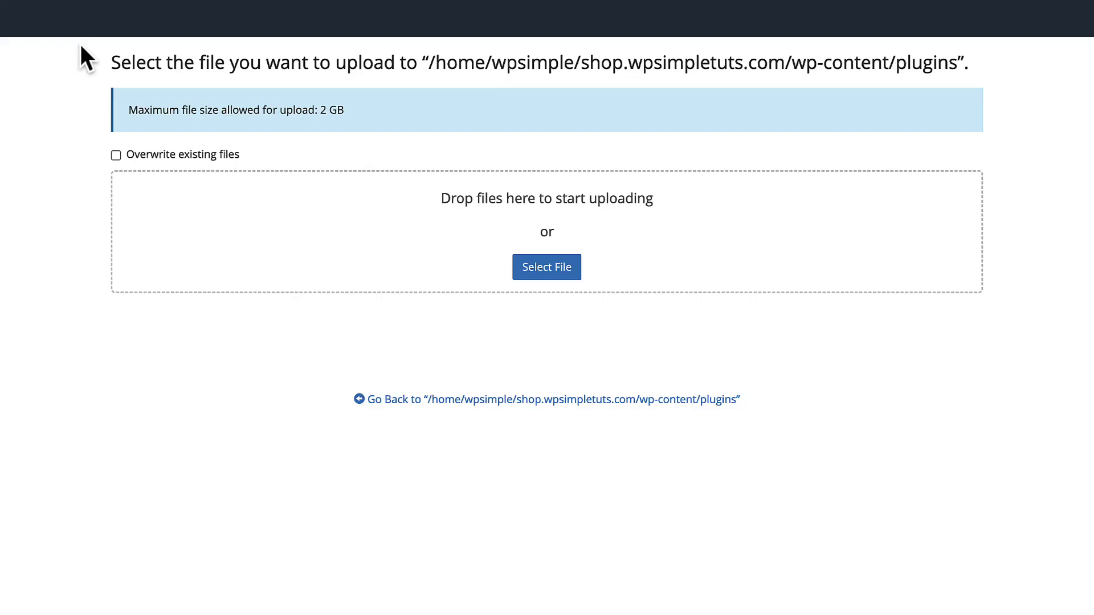
{"action": "left_click", "coordinate": [570, 273]}
{"action": "left_click", "coordinate": [474, 315]}
{"action": "left_click", "coordinate": [807, 463]}
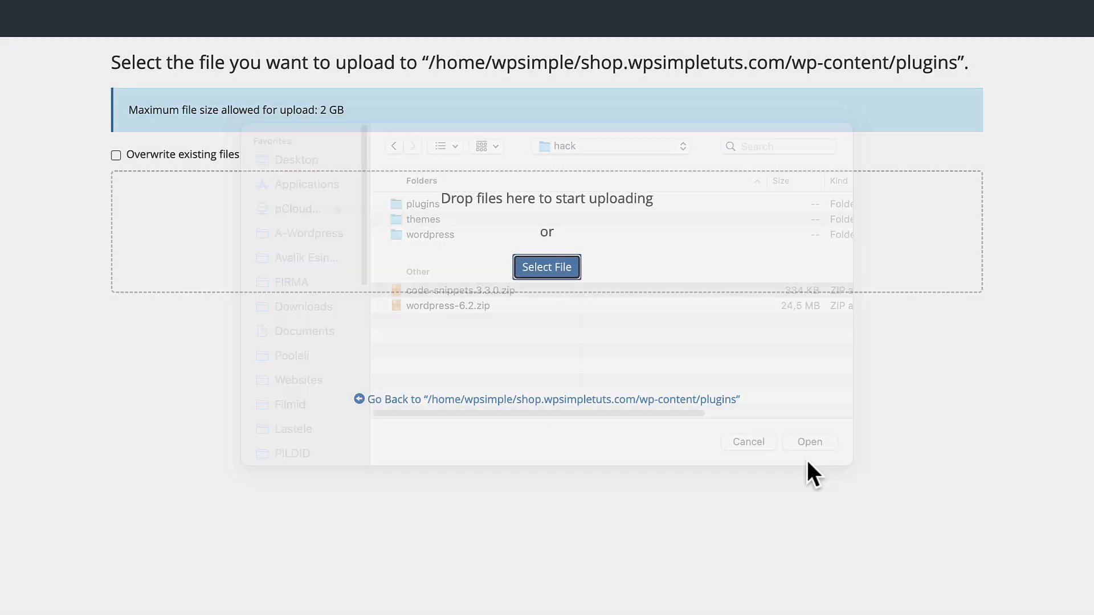
{"action": "left_click", "coordinate": [464, 408]}
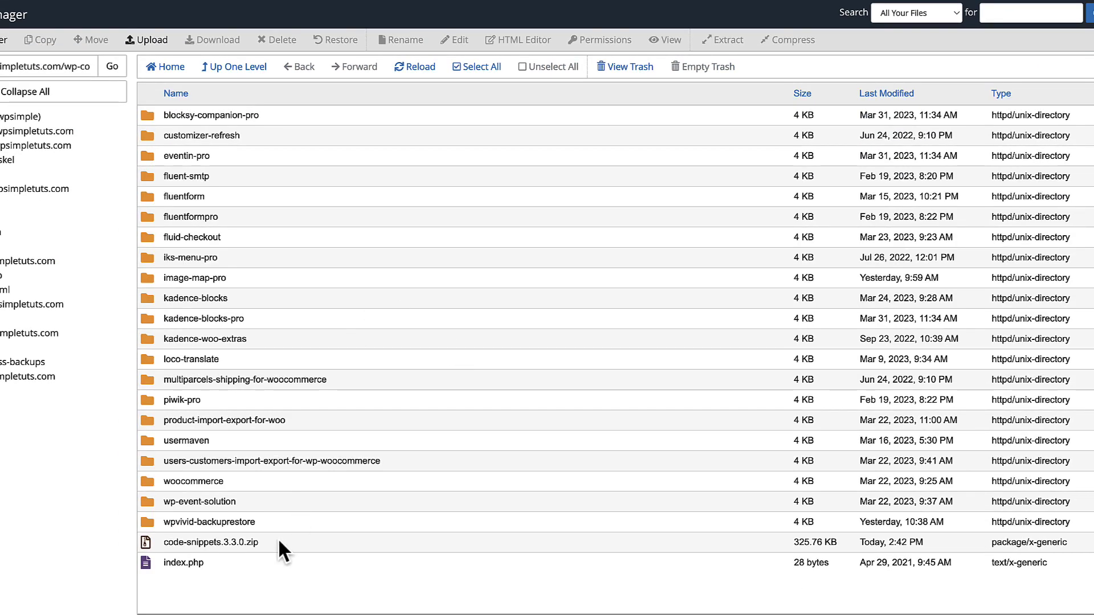
- Extract code-snippets.3.3.0.zip into the plugins folder and close the extraction results
{"action": "left_click", "coordinate": [278, 542]}
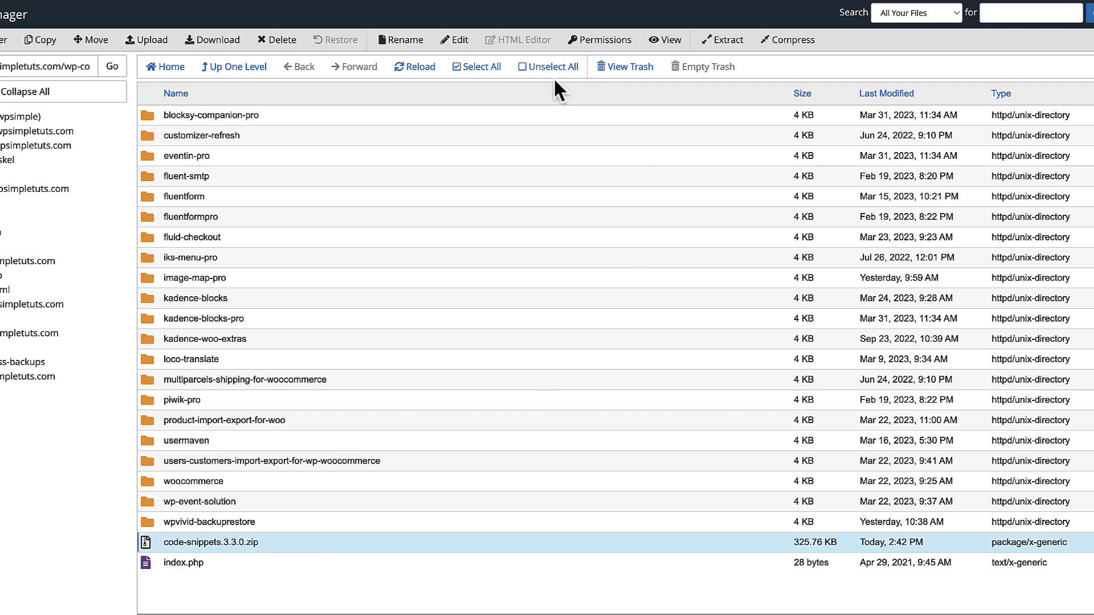
{"action": "left_click", "coordinate": [723, 40]}
{"action": "left_click", "coordinate": [648, 373]}
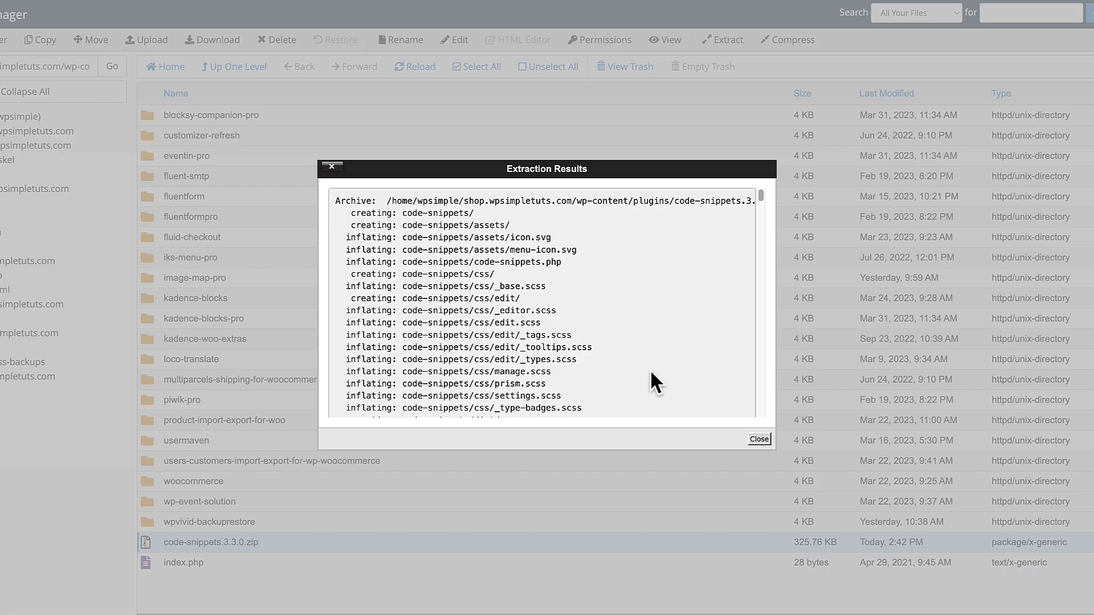
{"action": "left_click", "coordinate": [759, 443]}
- Permanently delete code-snippets.3.3.0.zip, skipping the trash, and reload the plugins folder listing
{"action": "left_click", "coordinate": [279, 39]}
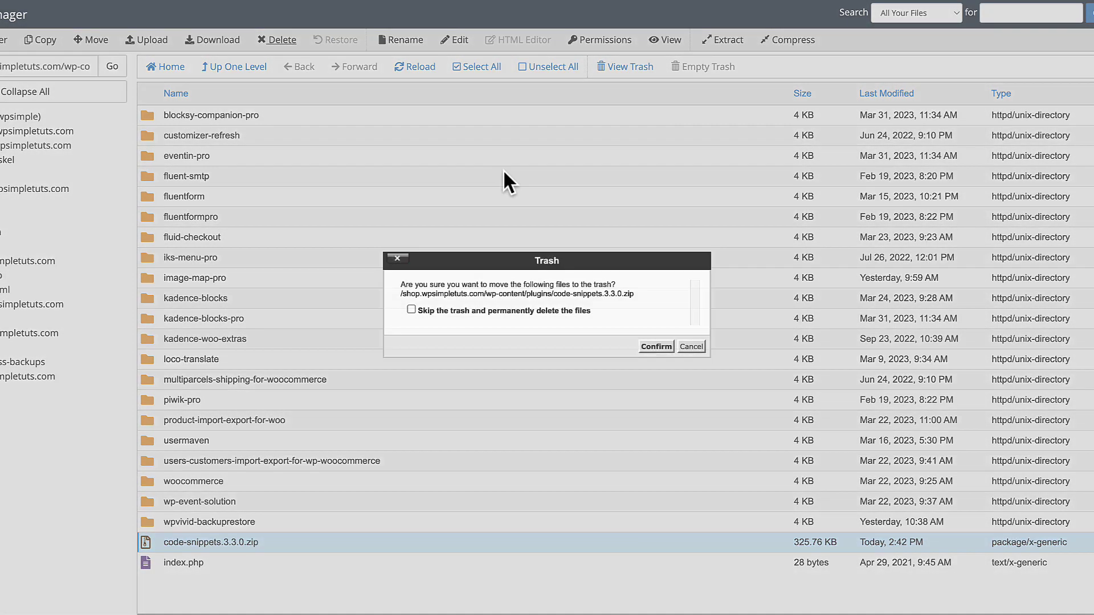
{"action": "left_click", "coordinate": [495, 311]}
{"action": "left_click", "coordinate": [657, 347]}
{"action": "left_click", "coordinate": [424, 68]}
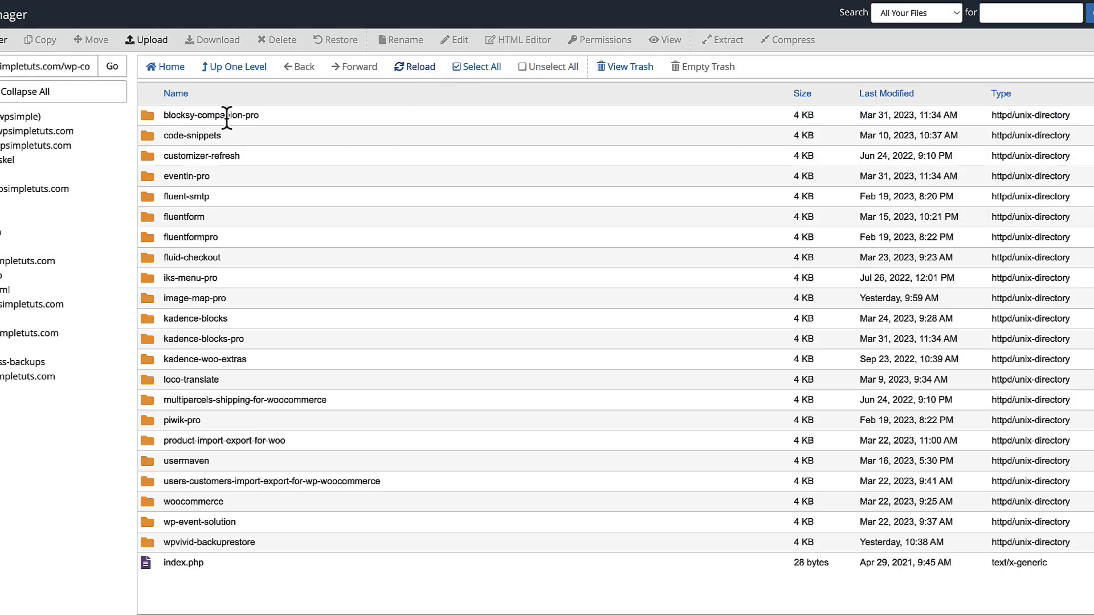
{"action": "left_click", "coordinate": [245, 138]}
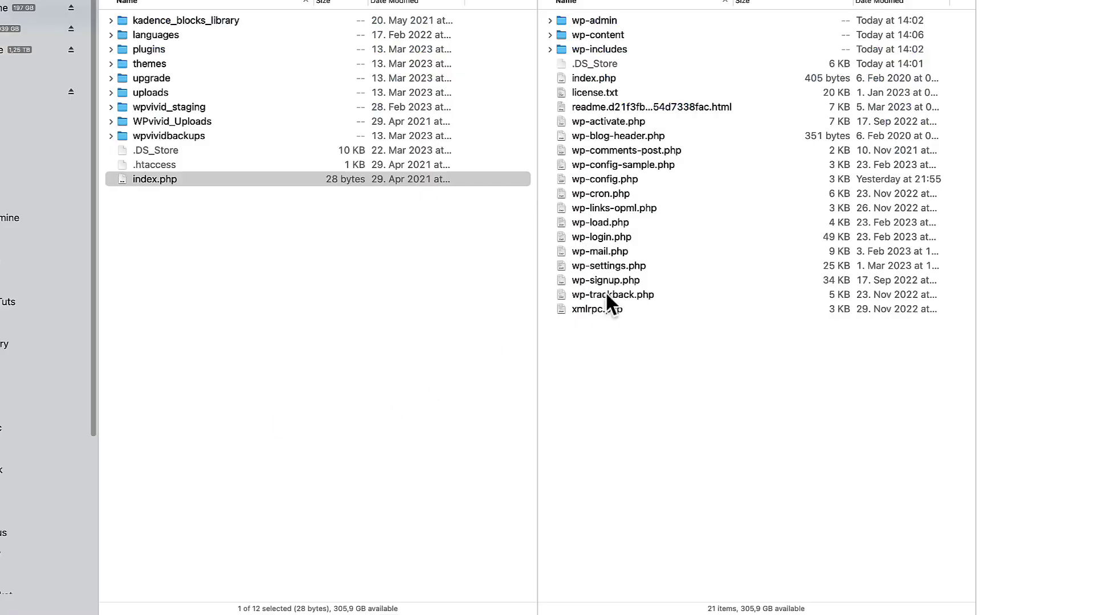
- Switch to the local file manager and open the plugins folder inside the blocksypro site's wp-content
{"action": "double_click", "coordinate": [538, 126]}
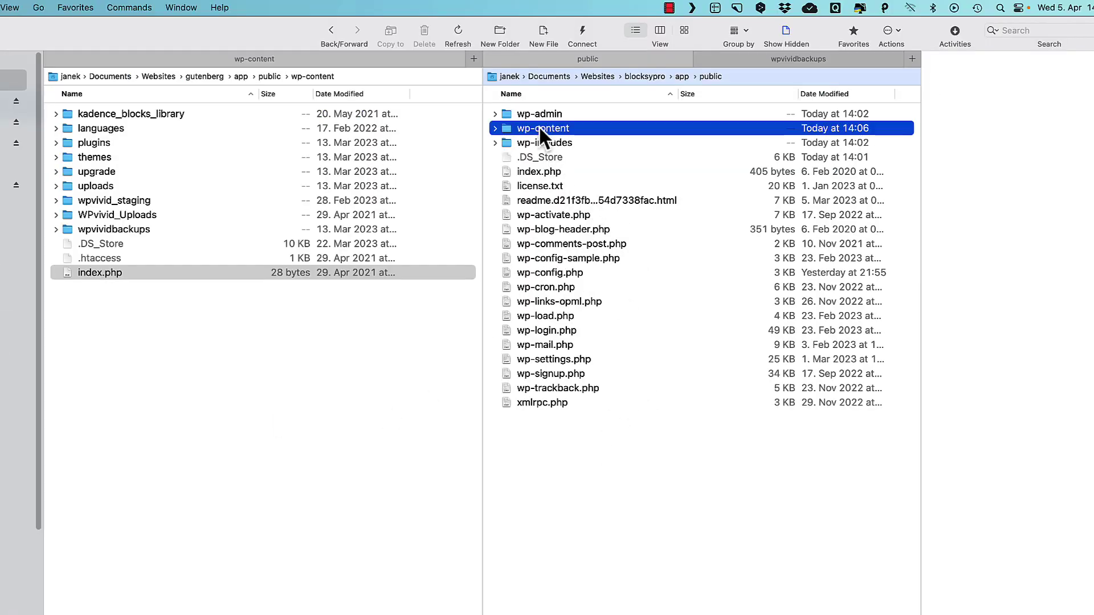
{"action": "left_click", "coordinate": [539, 127]}
{"action": "double_click", "coordinate": [539, 127]}
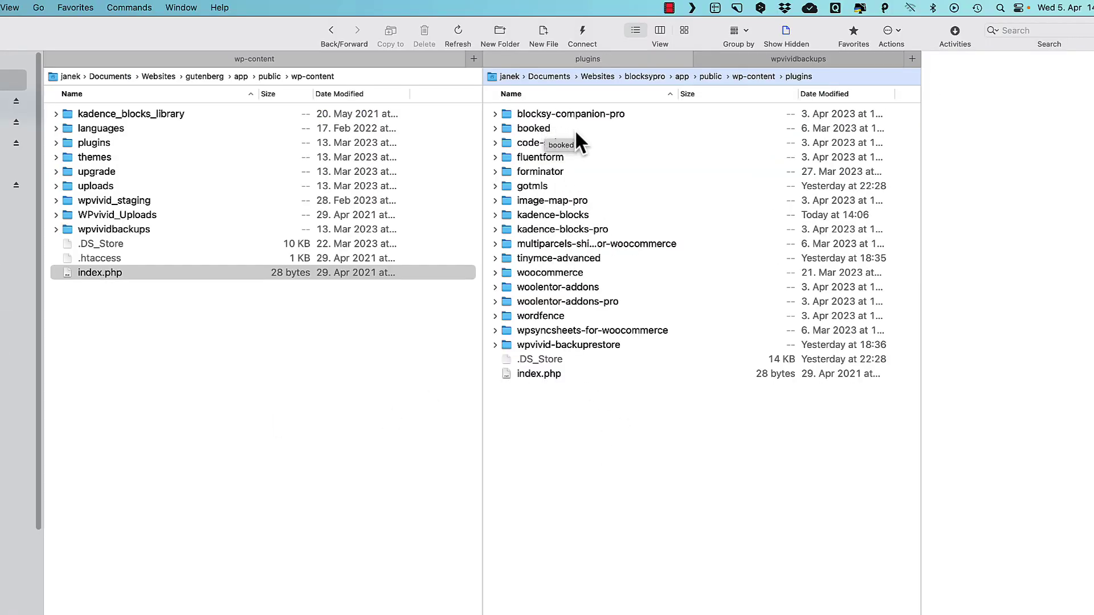
- Replace the blocksypro site's code-snippets plugin folder with a fresh copy extracted from code-snippets.3.3.0.zip in the hack folder
{"action": "left_click", "coordinate": [565, 142]}
{"action": "left_click", "coordinate": [423, 32]}
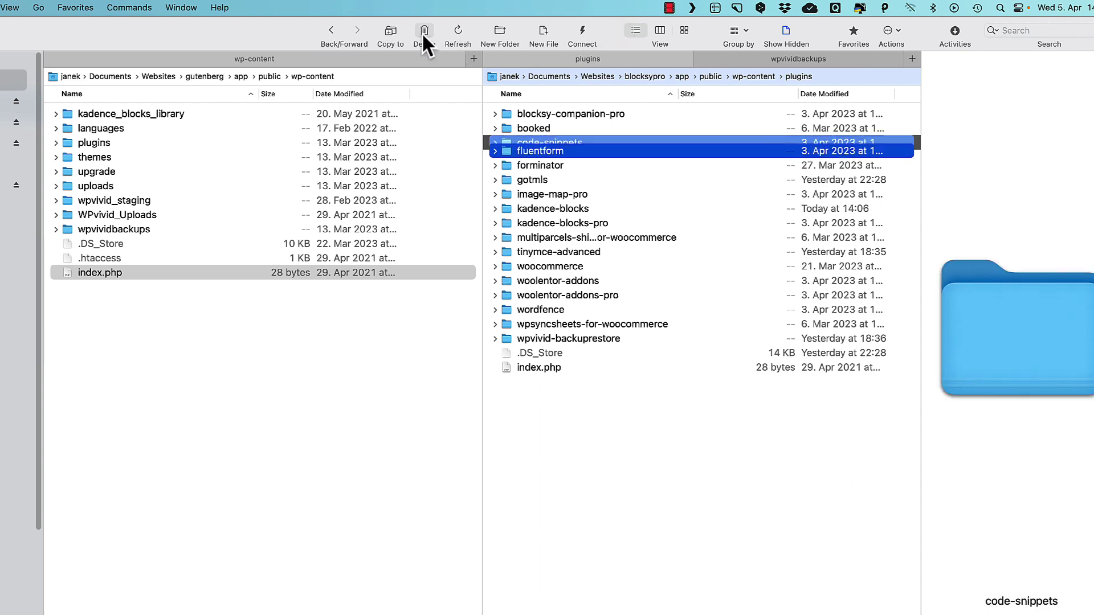
{"action": "right_click", "coordinate": [140, 171]}
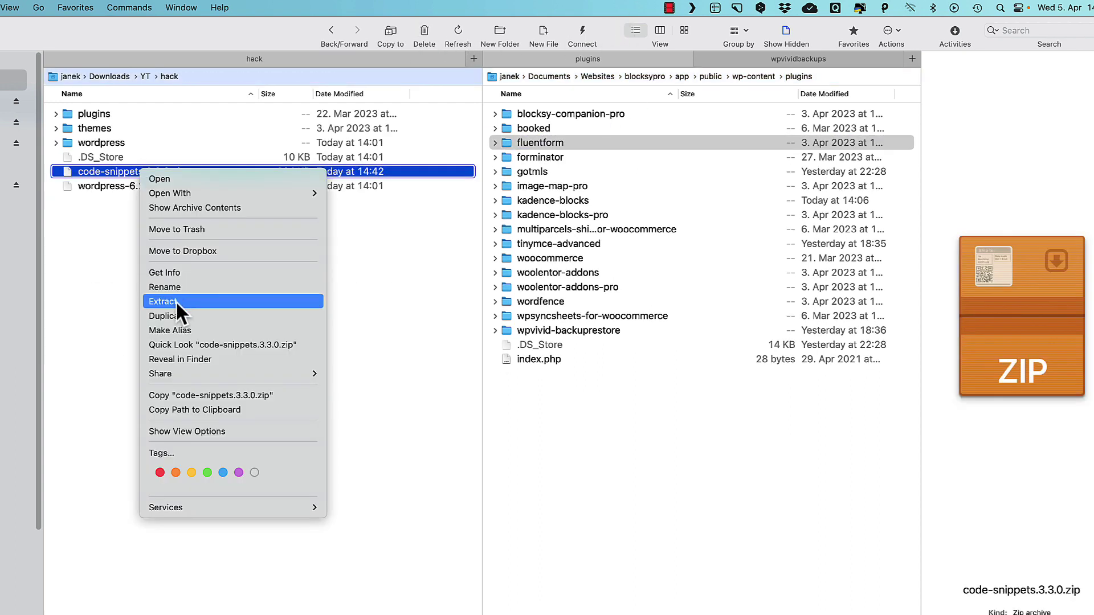
{"action": "left_click", "coordinate": [175, 301]}
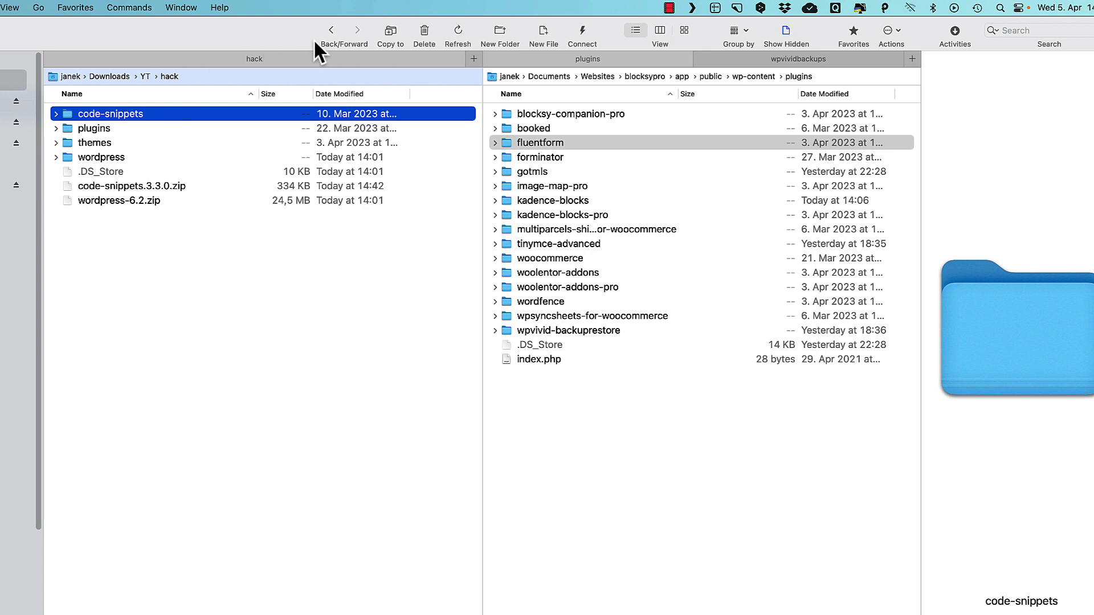
{"action": "left_click", "coordinate": [391, 30]}
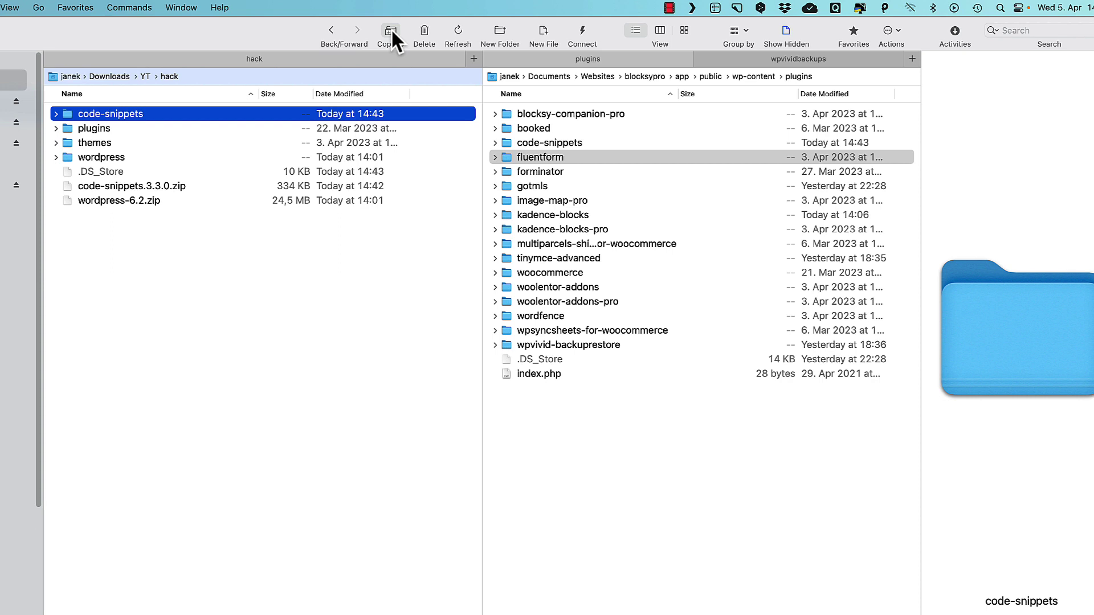
- Open the tinymce-advanced plugin folder of the blocksypro site and highlight all its files to inspect them
{"action": "left_click", "coordinate": [595, 330]}
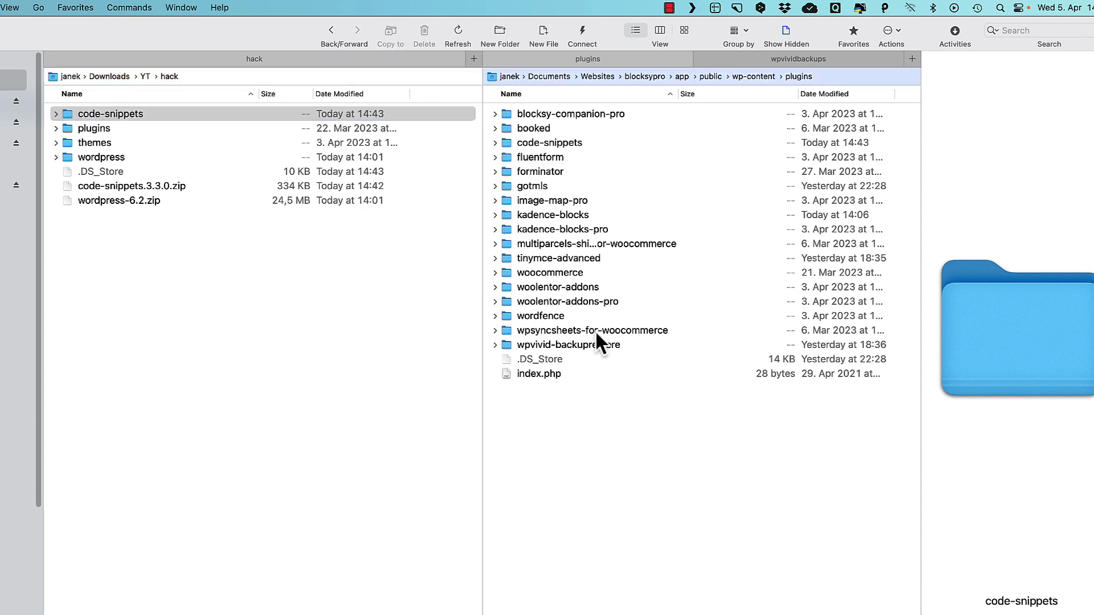
{"action": "double_click", "coordinate": [583, 257]}
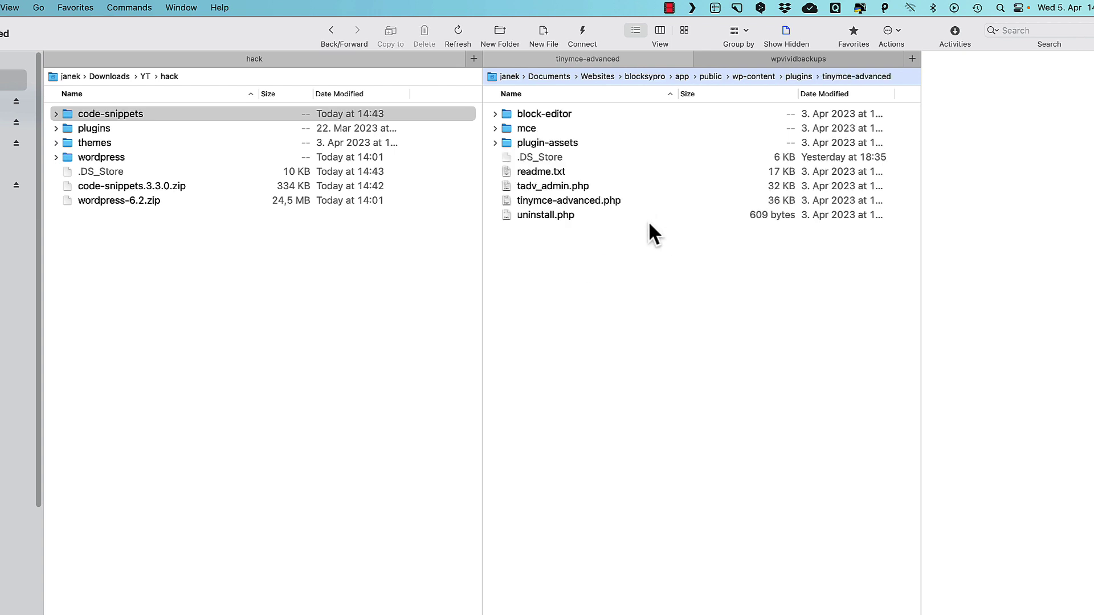
{"action": "left_click_drag", "start_coordinate": [592, 252], "coordinate": [551, 115]}
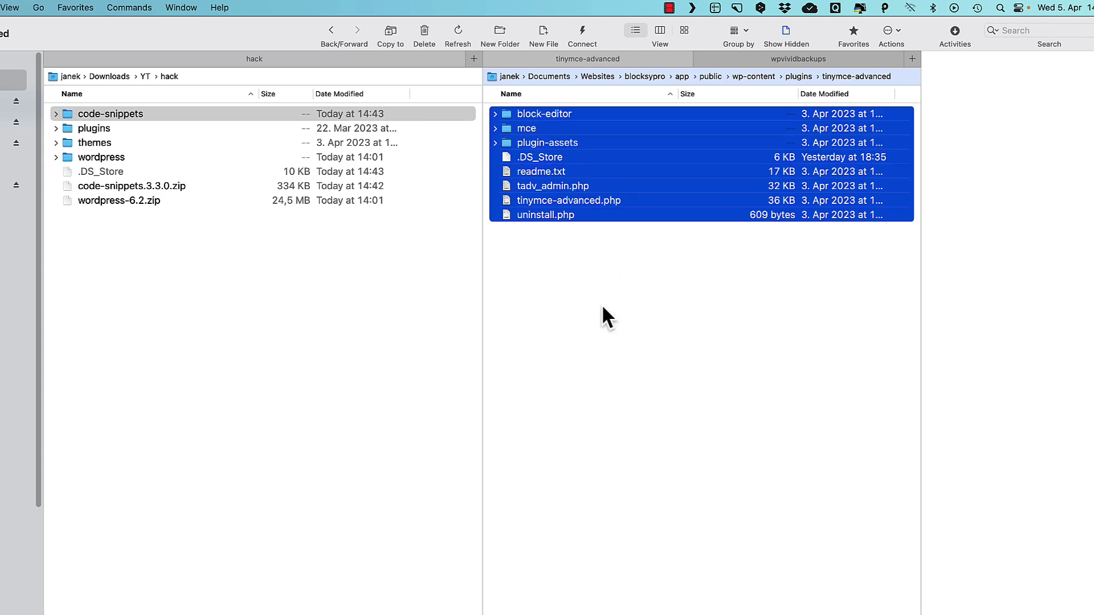
{"action": "left_click", "coordinate": [599, 322]}
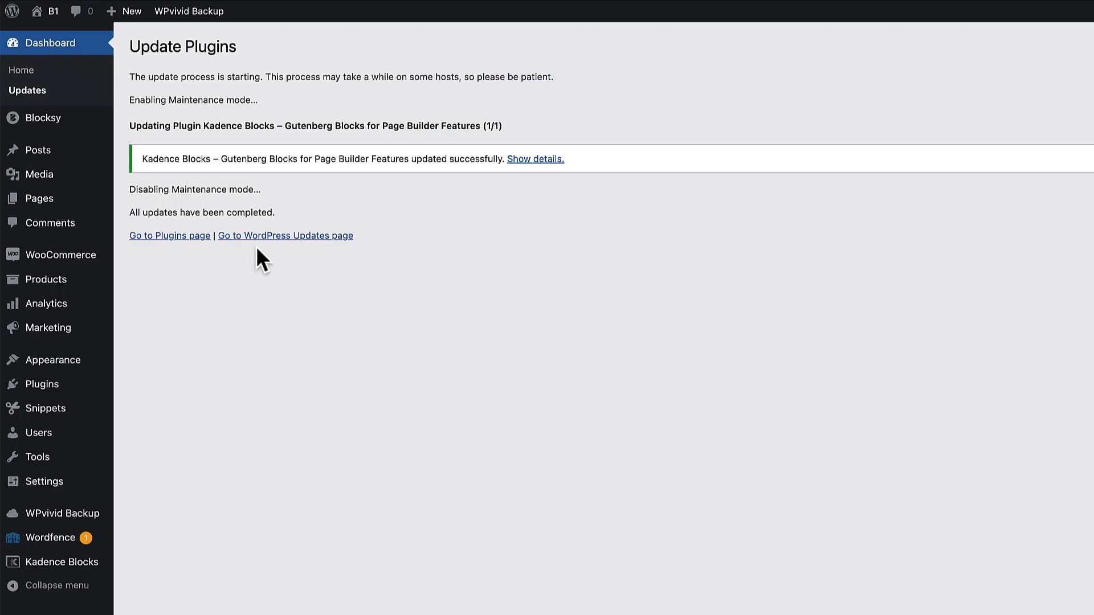
- Open the WordPress Updates page in the site's admin and go to the blocksypro public folder in the file manager
{"action": "left_click", "coordinate": [266, 240]}
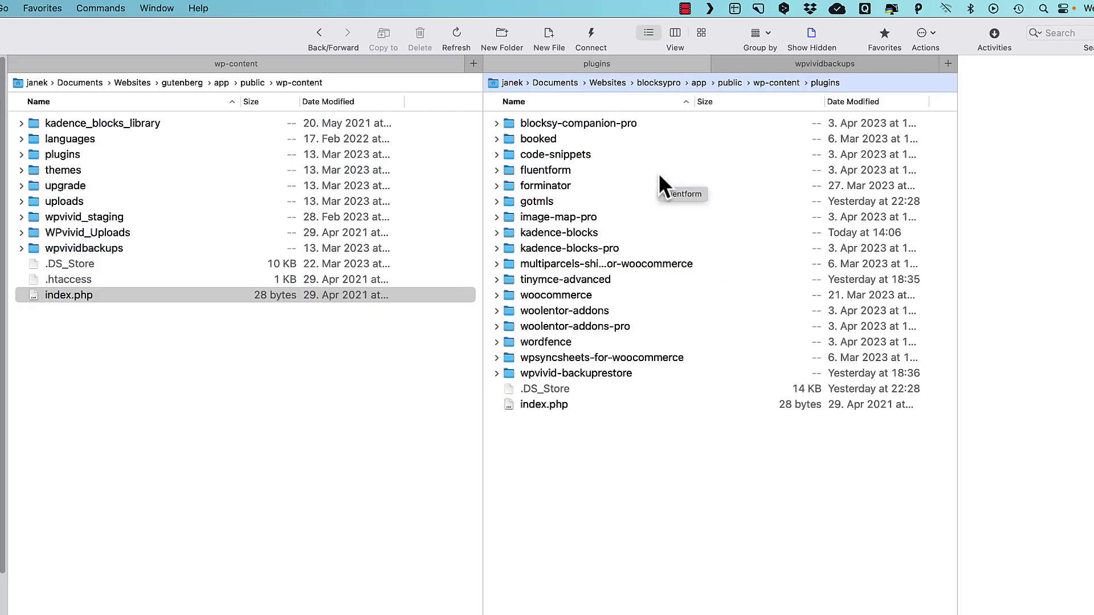
{"action": "left_click", "coordinate": [730, 83]}
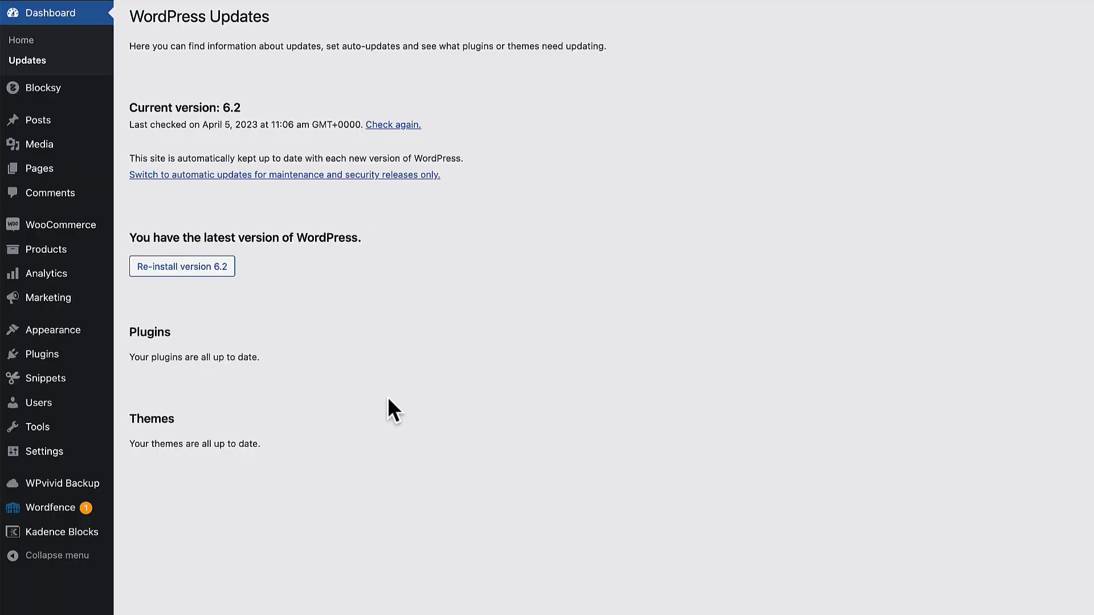
- Open the Wordfence scan page in the WordPress admin and run a new scan of the site
{"action": "mouse_move", "coordinate": [25, 516]}
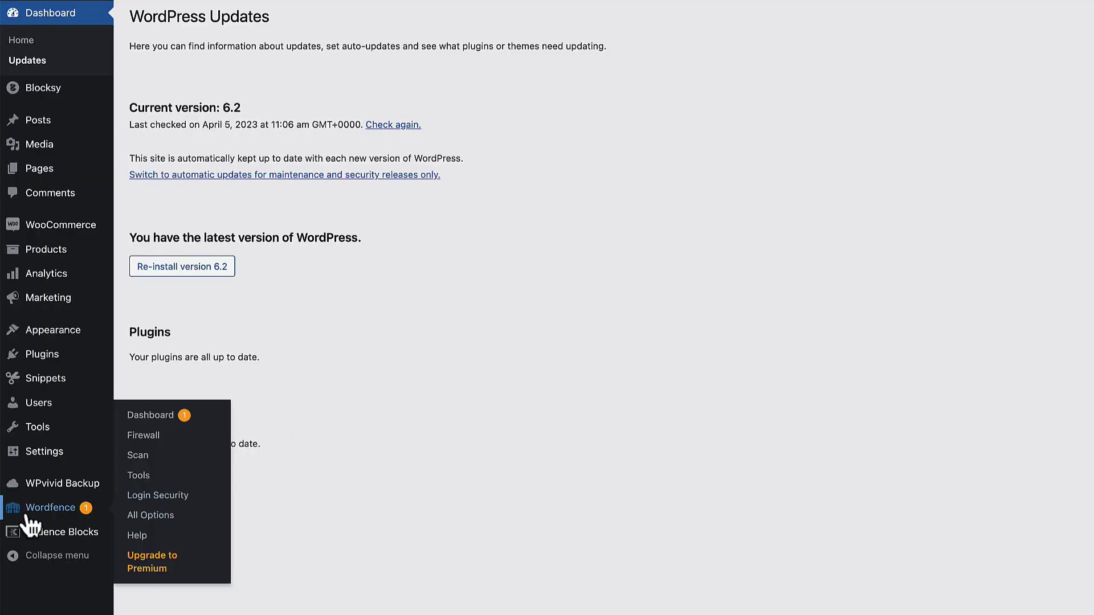
{"action": "left_click", "coordinate": [140, 457]}
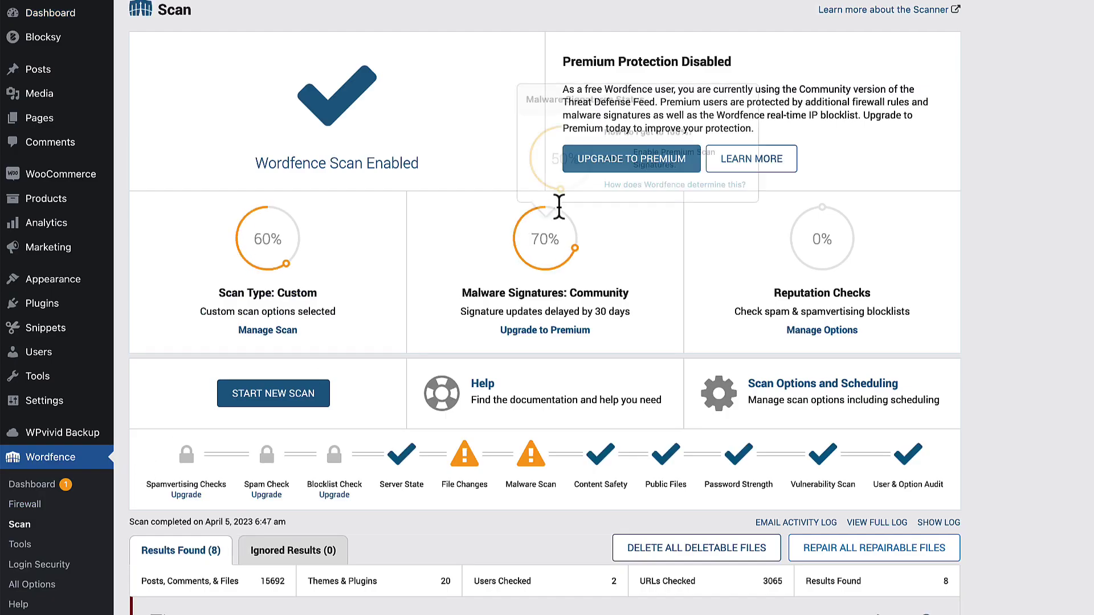
{"action": "scroll", "coordinate": [268, 225], "scroll_direction": "down", "scroll_amount": 4}
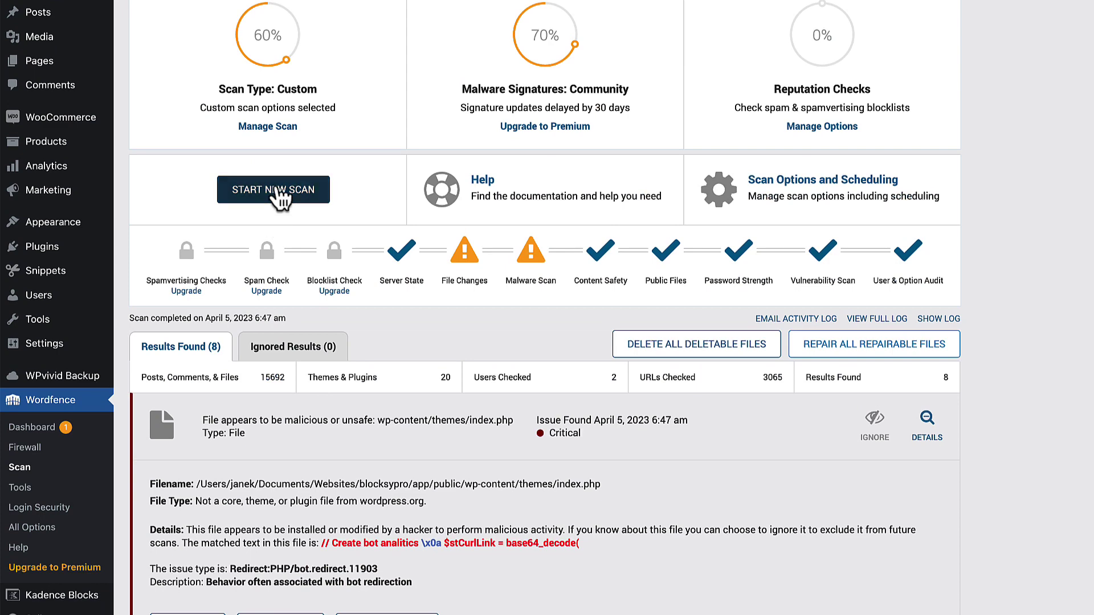
{"action": "left_click", "coordinate": [279, 193]}
{"action": "scroll", "coordinate": [427, 305], "scroll_direction": "down", "scroll_amount": 4}
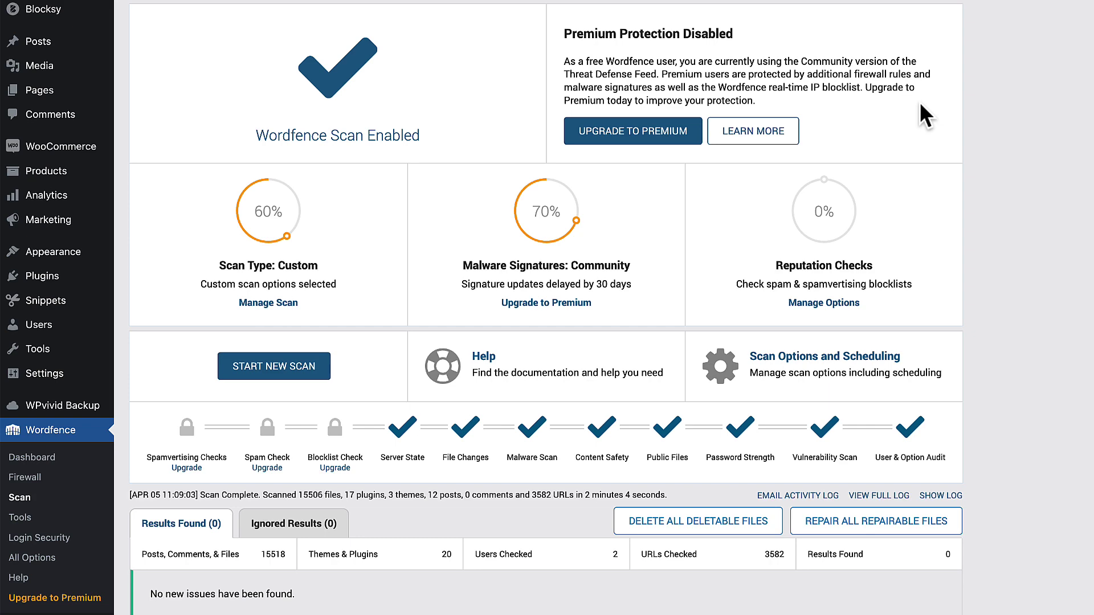
- Examine the results and stage statuses of the completed Wordfence scan
{"action": "scroll", "coordinate": [919, 101], "scroll_direction": "down", "scroll_amount": 3}
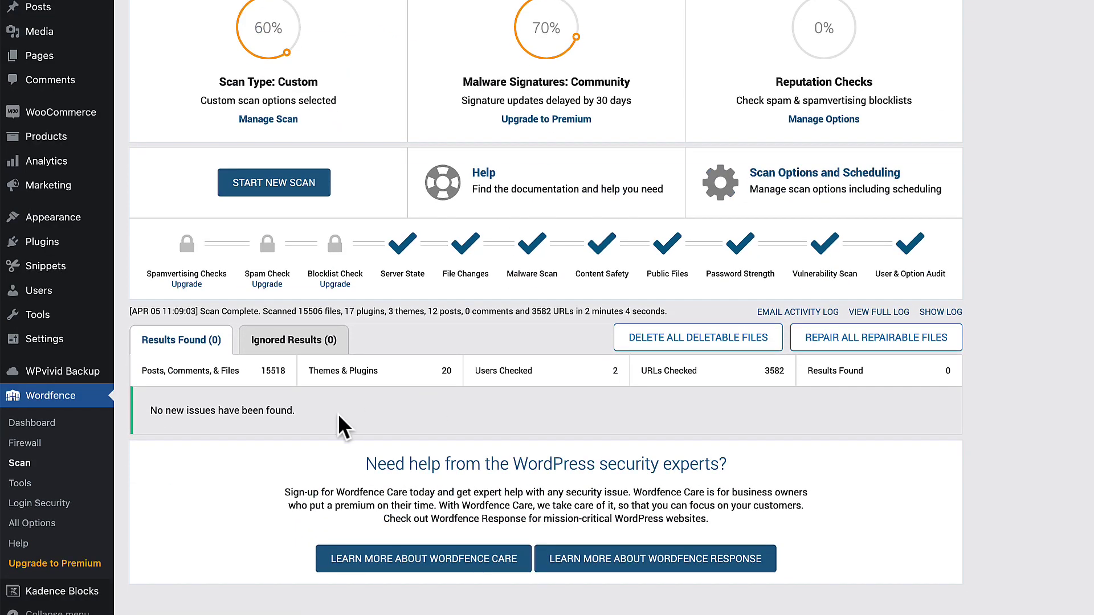
{"action": "left_click_drag", "start_coordinate": [306, 415], "coordinate": [148, 411]}
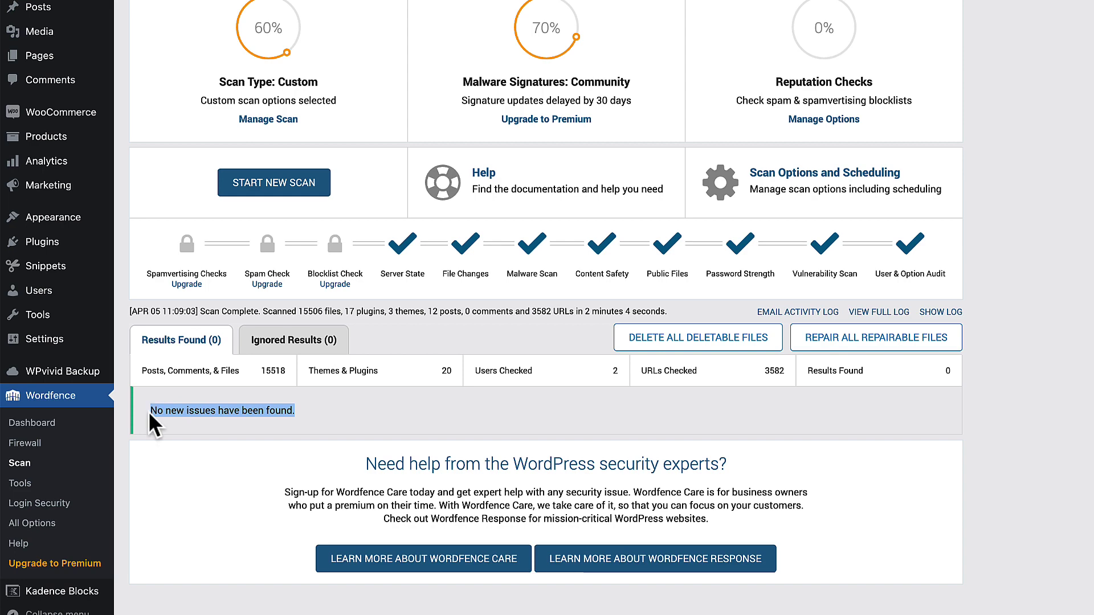
{"action": "scroll", "coordinate": [1071, 343], "scroll_direction": "up", "scroll_amount": 3}
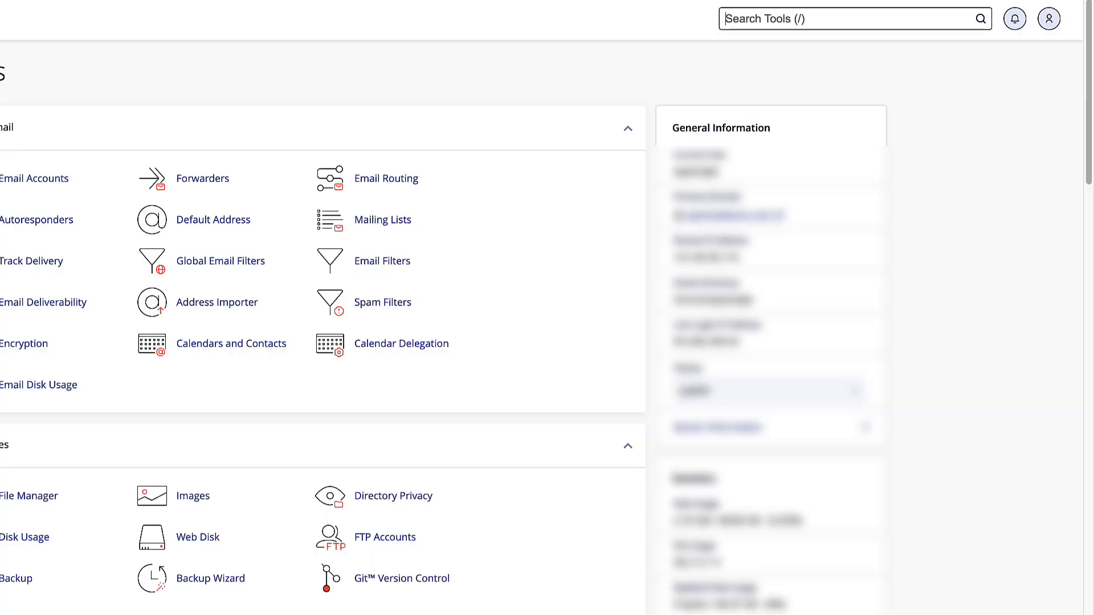
- Switch to cPanel, search its tools for "imu" and open the first result
{"action": "key", "text": "slash"}
{"action": "type", "text": "imu"}
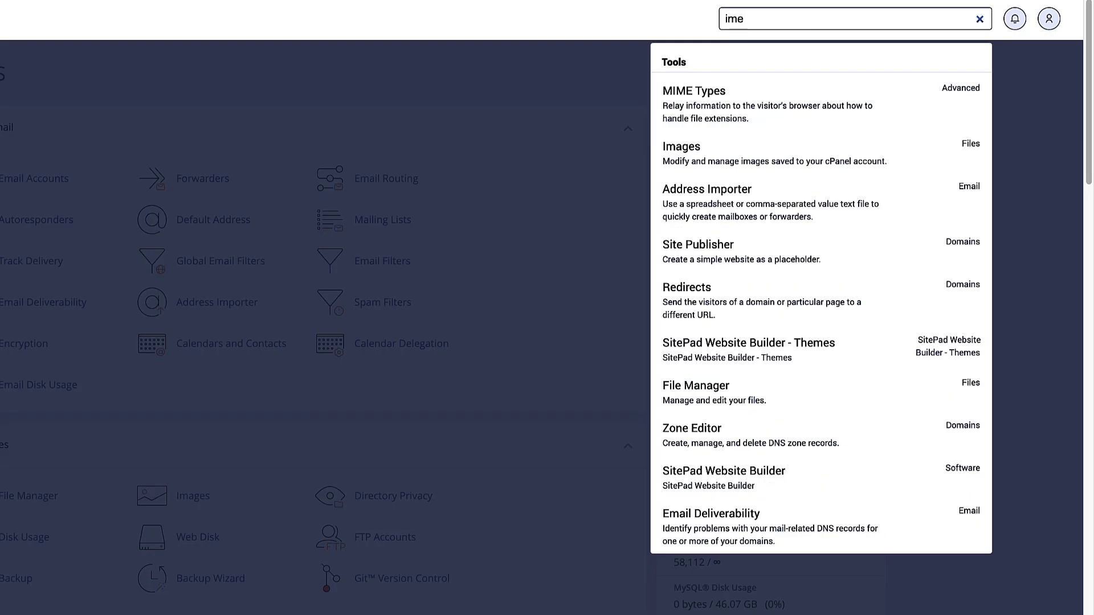
{"action": "left_click", "coordinate": [665, 108]}
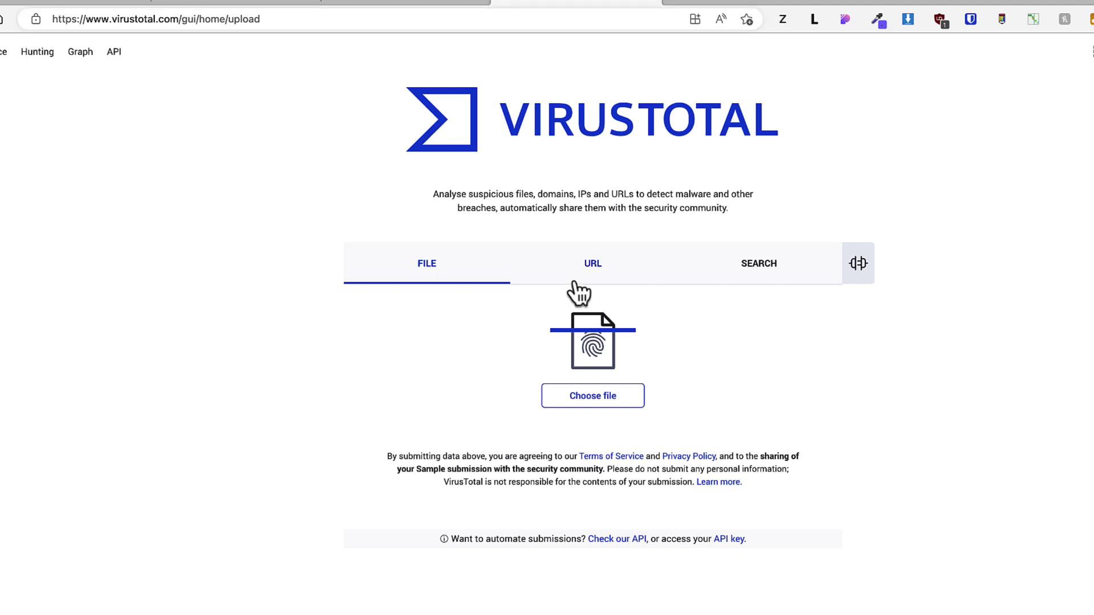
{"action": "left_click", "coordinate": [595, 271]}
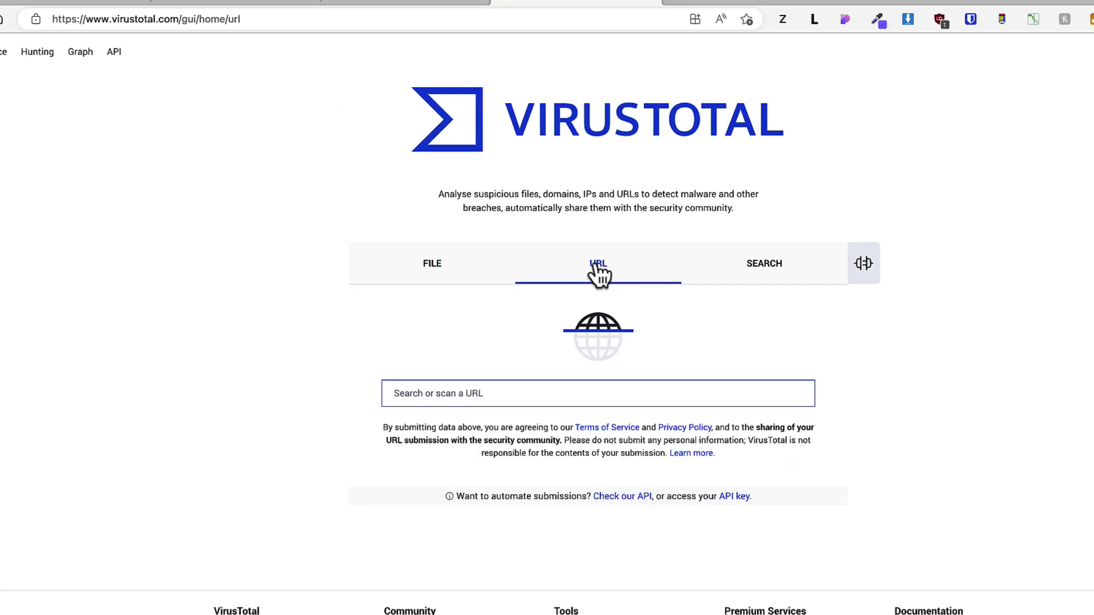
{"action": "type", "text": "https://shop.wpsimpletuts.com"}
{"action": "key", "text": "Return"}
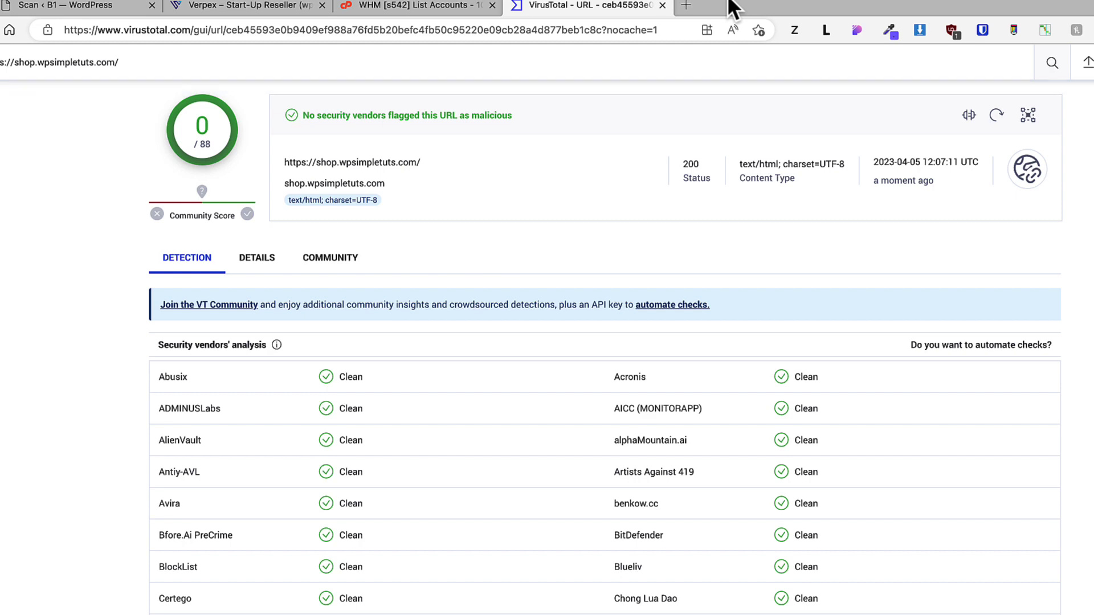
- Review every security vendor's verdict in the VirusTotal report for the shop URL
{"action": "scroll", "coordinate": [490, 325], "scroll_direction": "down", "scroll_amount": 6}
{"action": "scroll", "coordinate": [487, 332], "scroll_direction": "down", "scroll_amount": 10}
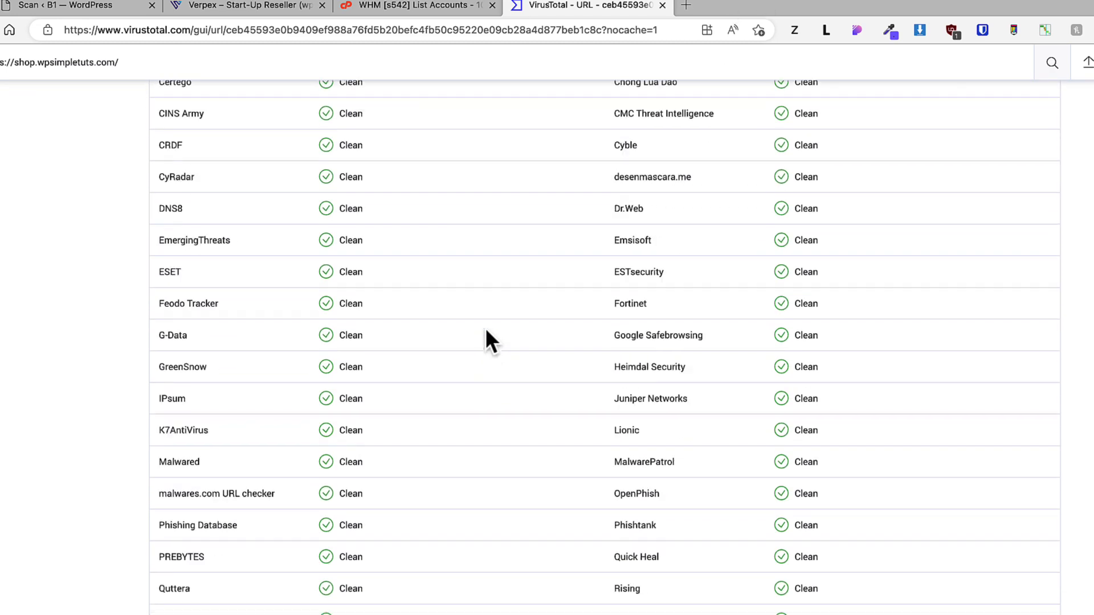
{"action": "scroll", "coordinate": [489, 341], "scroll_direction": "down", "scroll_amount": 3}
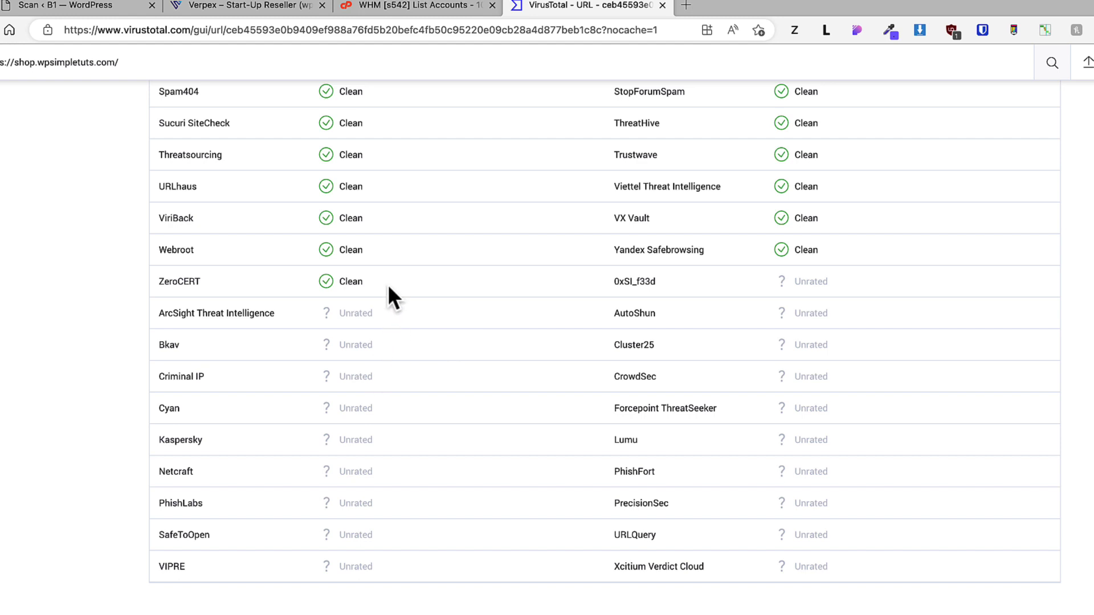
{"action": "scroll", "coordinate": [458, 389], "scroll_direction": "up", "scroll_amount": 20}
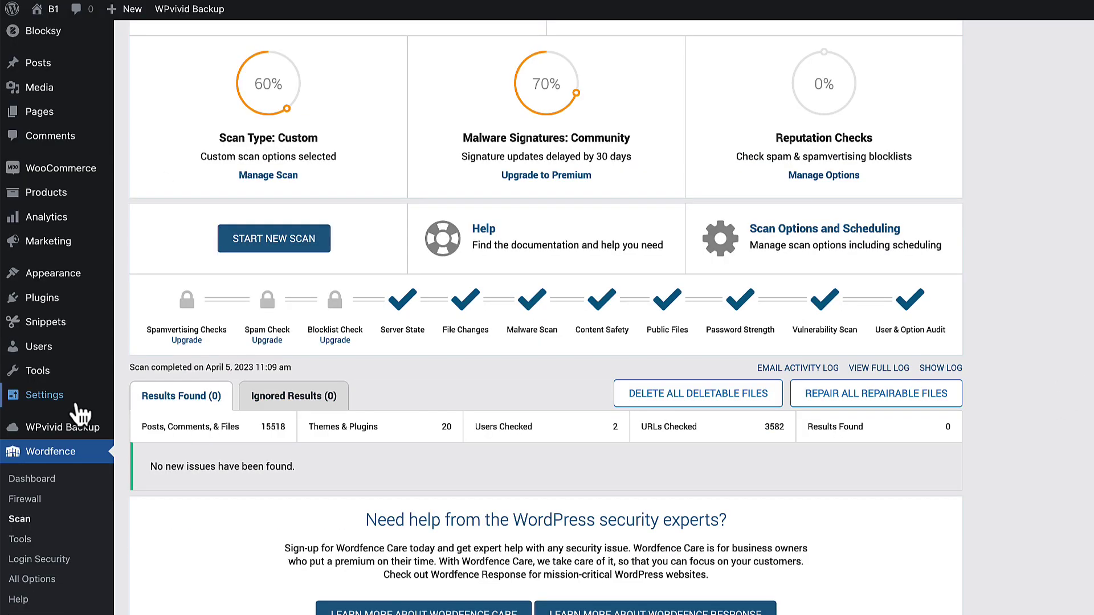
- Open the Permalink Settings of the WordPress site and save them with the Post name structure
{"action": "mouse_move", "coordinate": [74, 402]}
{"action": "left_click", "coordinate": [154, 498]}
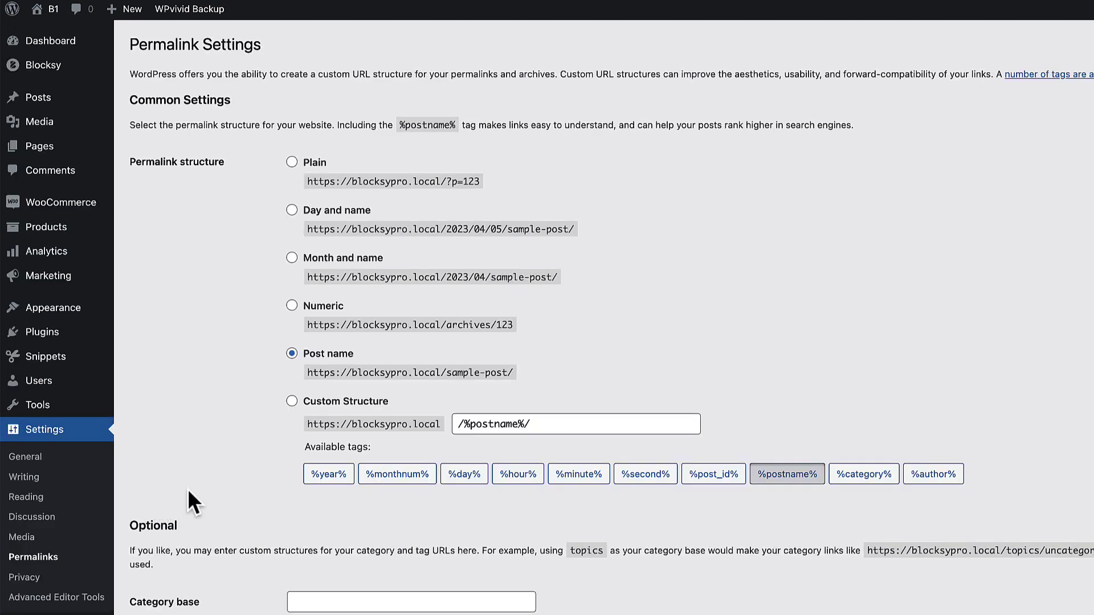
{"action": "scroll", "coordinate": [190, 569], "scroll_direction": "down", "scroll_amount": 10}
{"action": "left_click", "coordinate": [167, 548]}
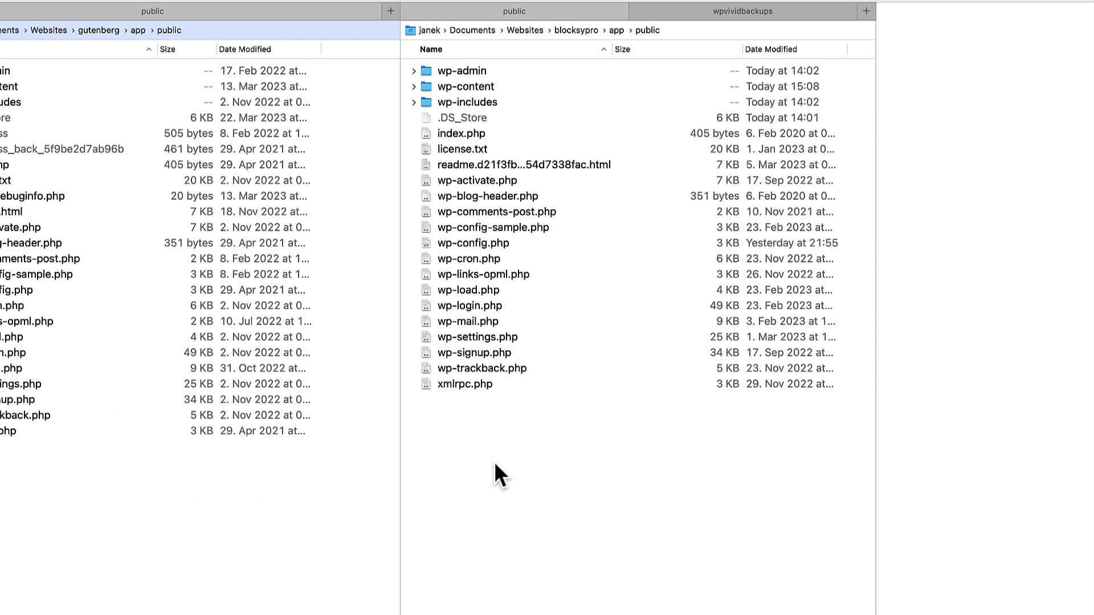
- Copy .htaccess from the gutenberg site's public folder into the blocksypro site's public folder and select the copy
{"action": "left_click", "coordinate": [473, 130]}
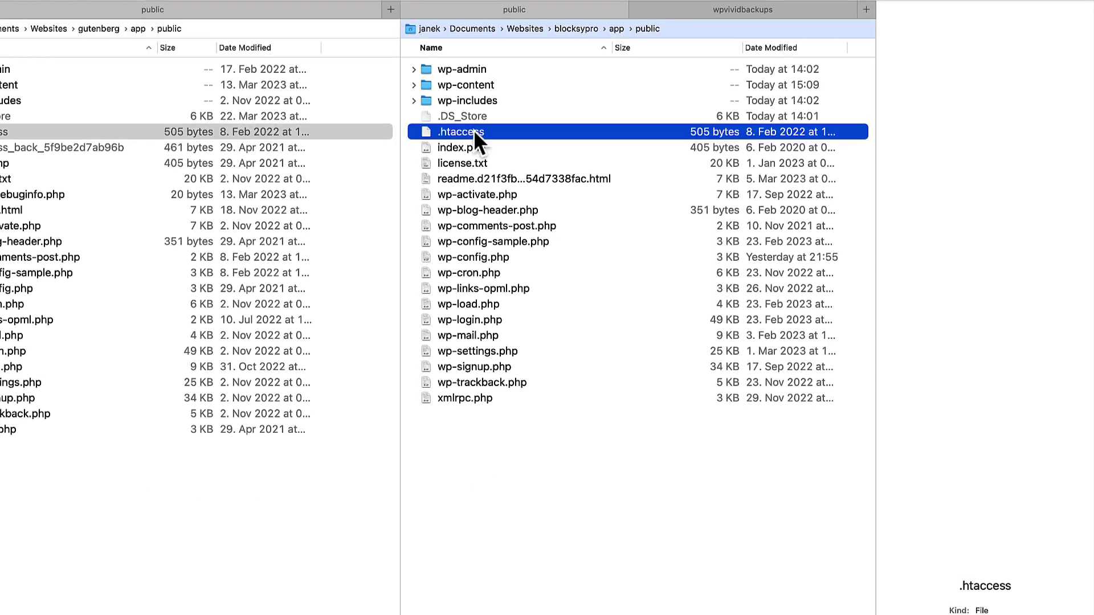